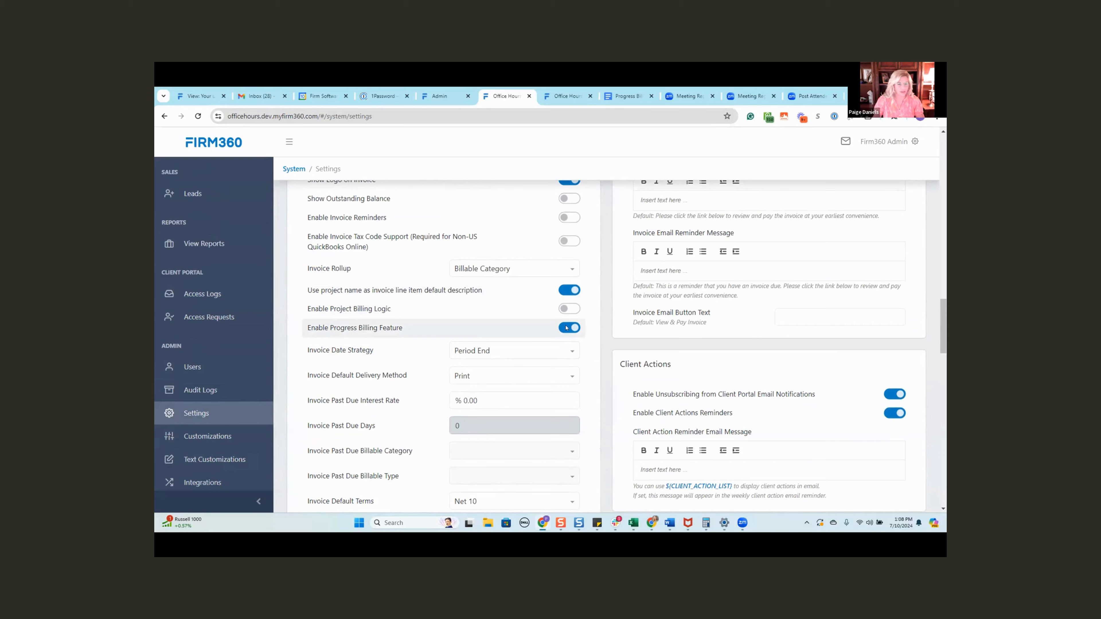
Review the remaining system settings and open InnovaTech Enterprises' Business Tax Return 1120 2023 project
{"action": "scroll", "coordinate": [312, 486], "scroll_direction": "down", "scroll_amount": 15}
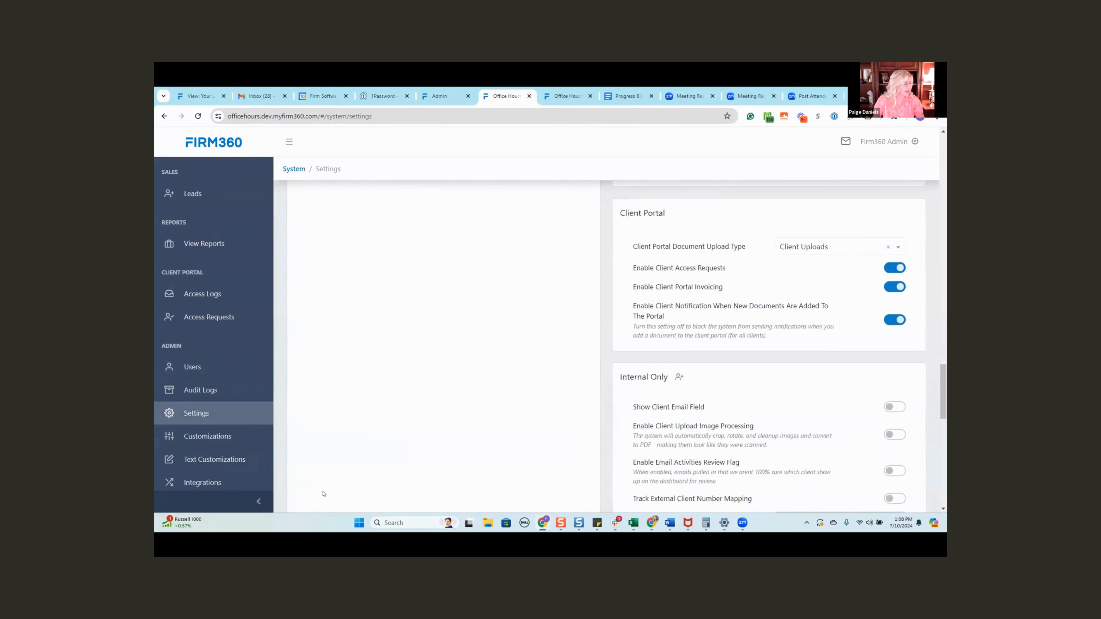
{"action": "scroll", "coordinate": [303, 486], "scroll_direction": "down", "scroll_amount": 10}
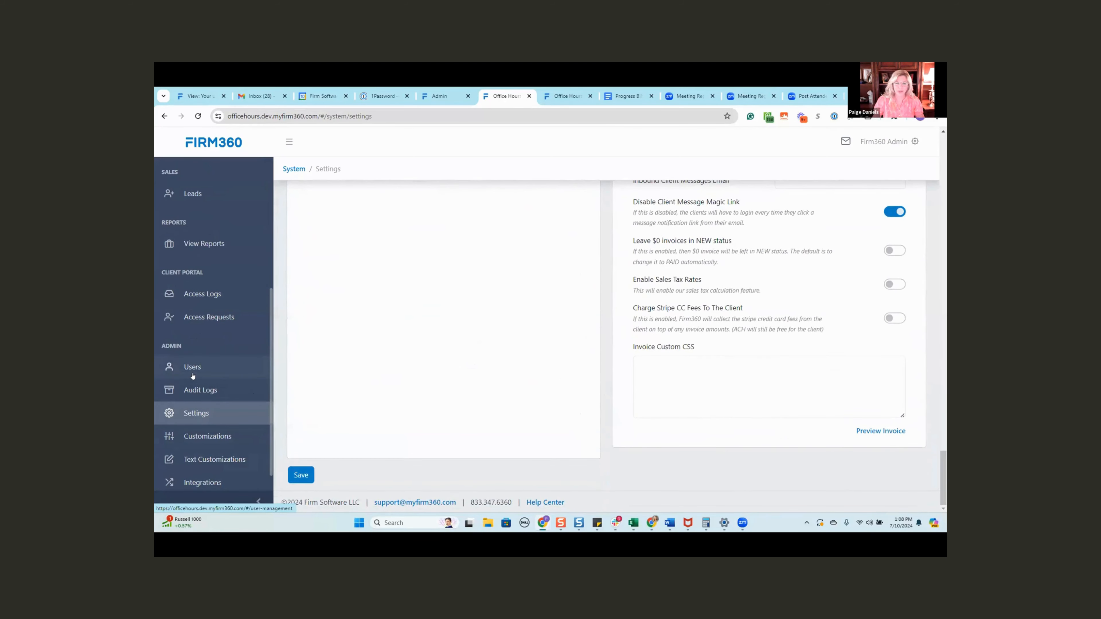
{"action": "scroll", "coordinate": [193, 376], "scroll_direction": "up", "scroll_amount": 10}
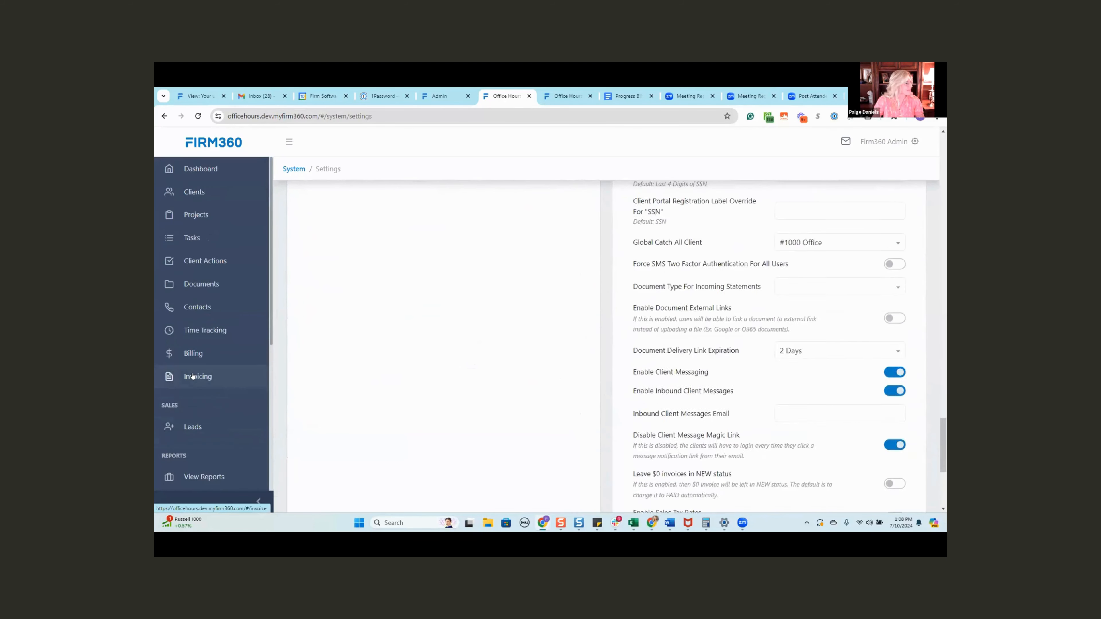
{"action": "left_click", "coordinate": [197, 217]}
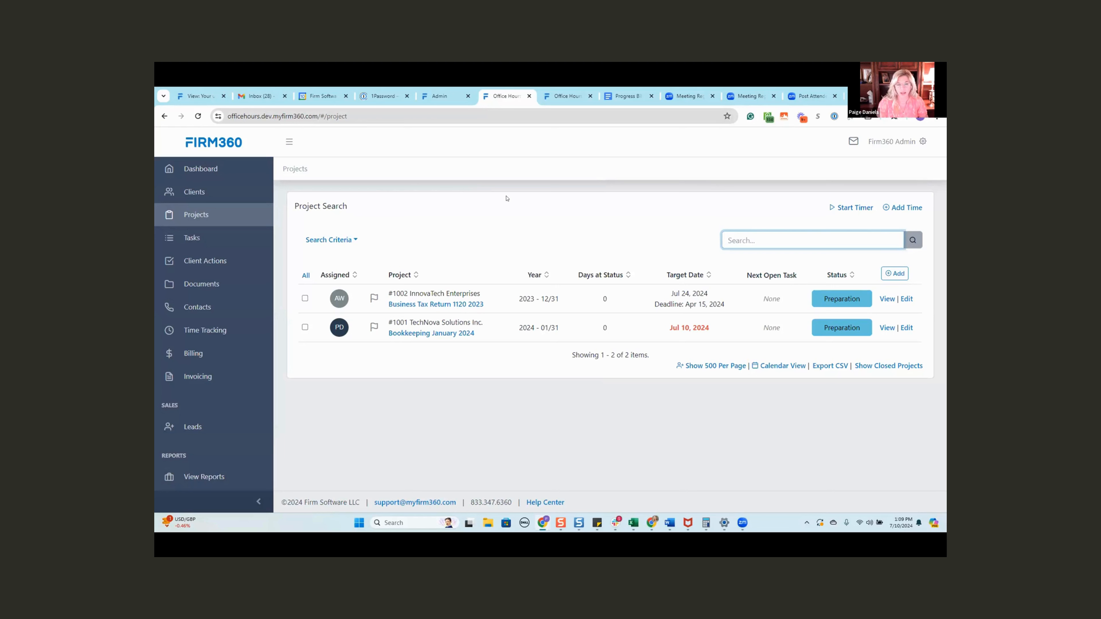
{"action": "left_click", "coordinate": [433, 306]}
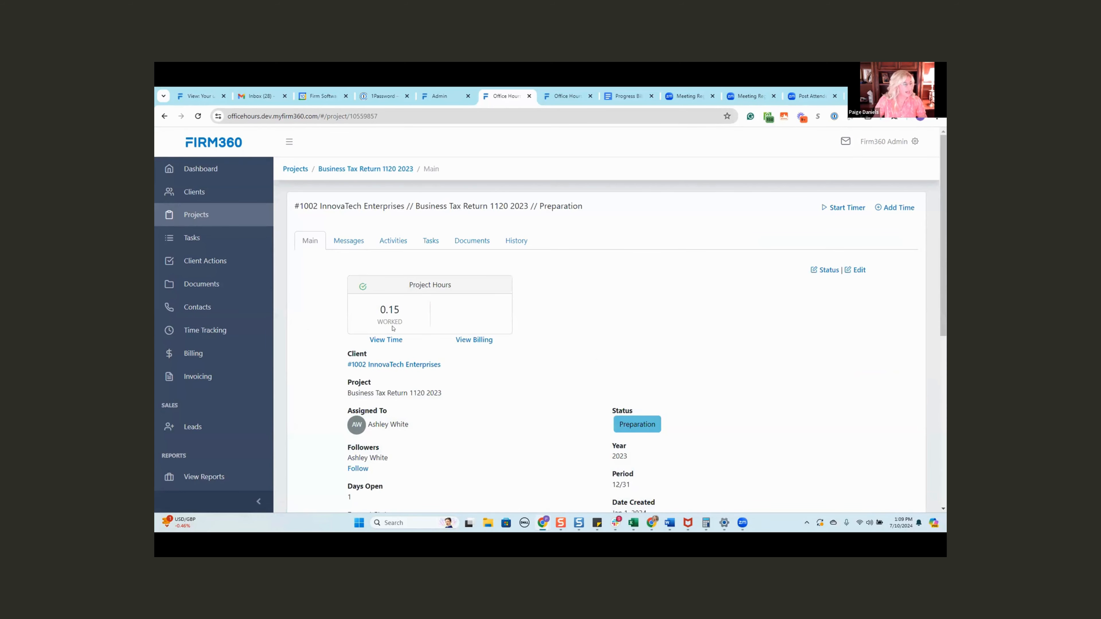
Open the billing records of the project's client and examine its time tracking and billable items
{"action": "left_click", "coordinate": [409, 365]}
{"action": "left_click", "coordinate": [598, 246]}
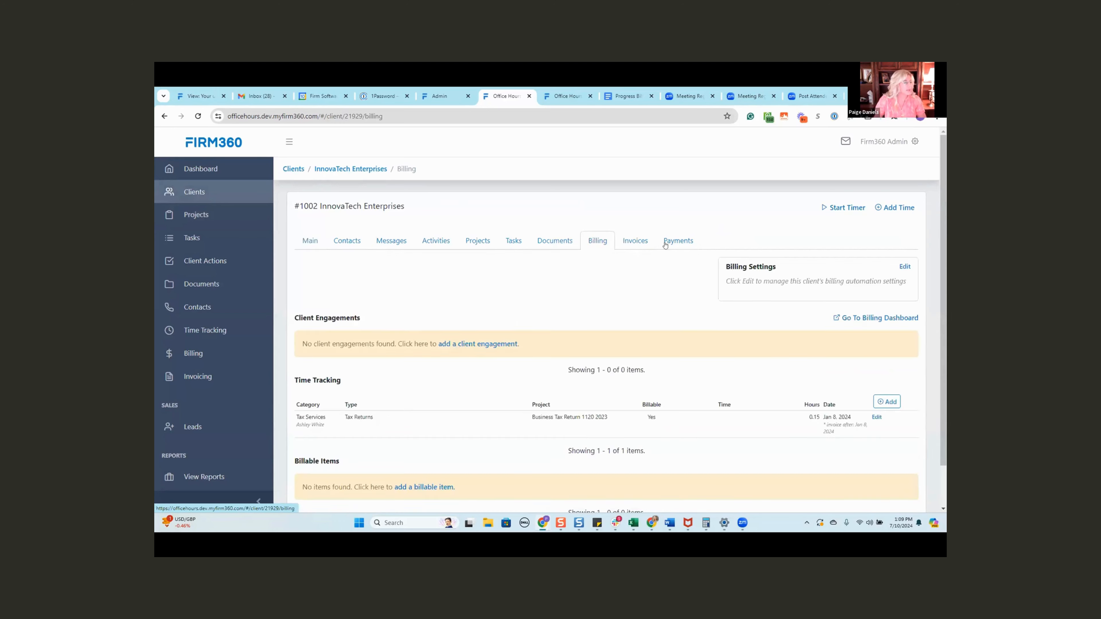
{"action": "scroll", "coordinate": [328, 417], "scroll_direction": "down", "scroll_amount": 2}
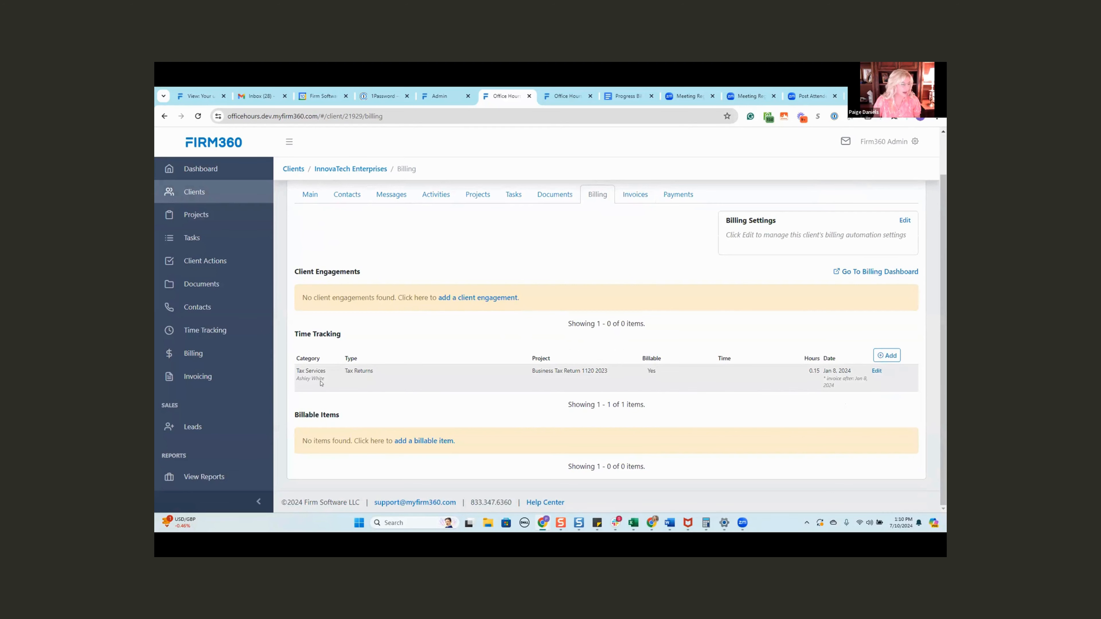
Set the period ending date on the Billing Dashboard to 01/31/2024
{"action": "left_click", "coordinate": [193, 354]}
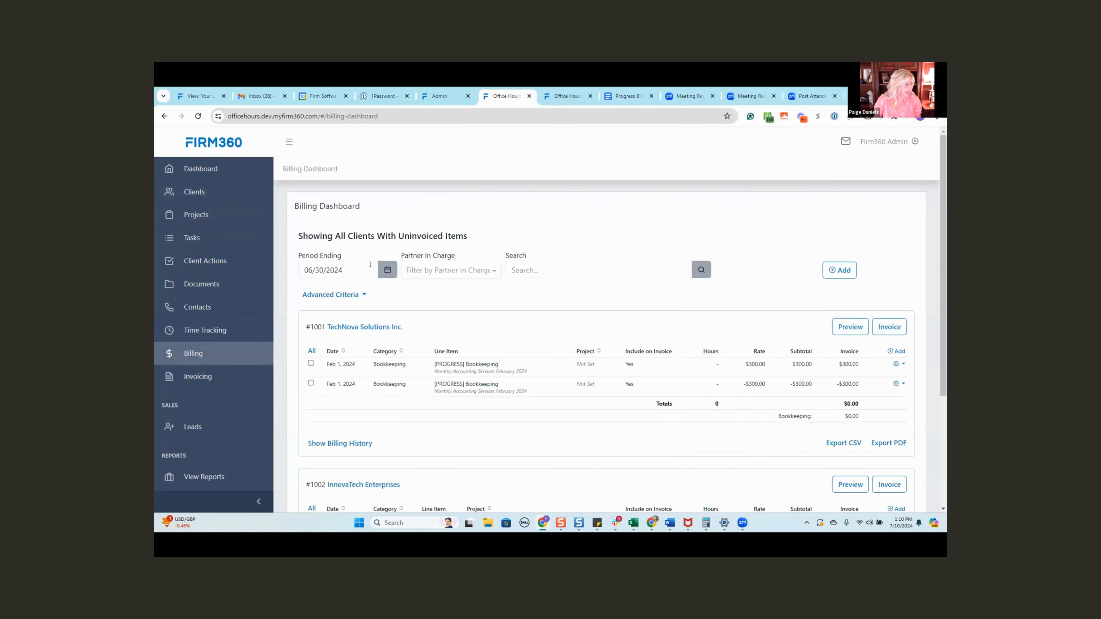
{"action": "left_click", "coordinate": [387, 270]}
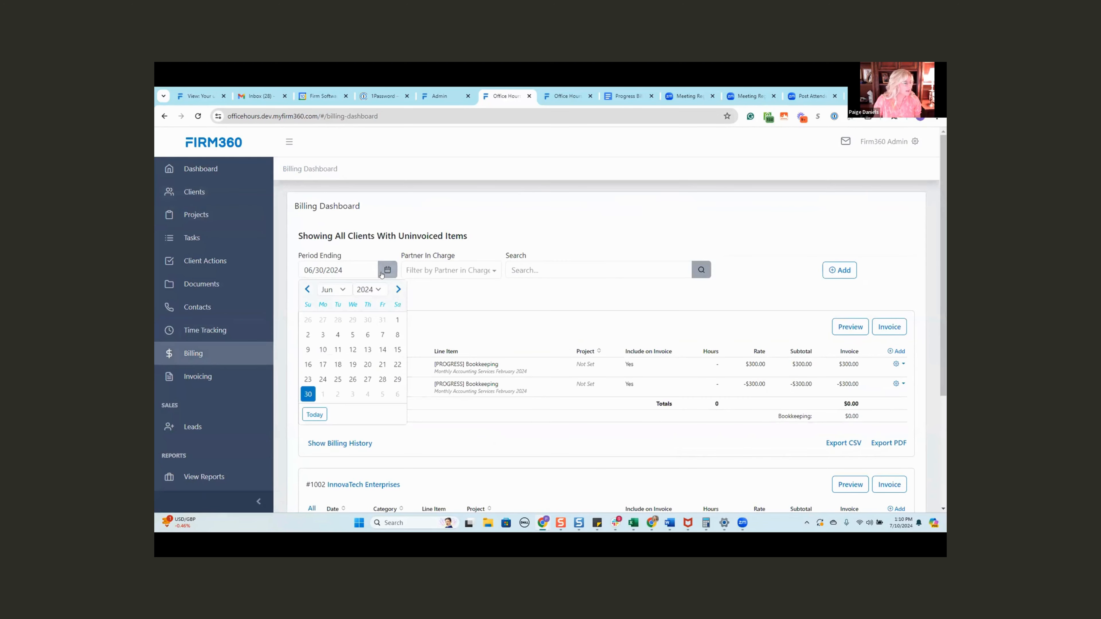
{"action": "left_click", "coordinate": [308, 289]}
{"action": "left_click", "coordinate": [309, 290]}
{"action": "left_click", "coordinate": [308, 289]}
{"action": "left_click", "coordinate": [308, 290]}
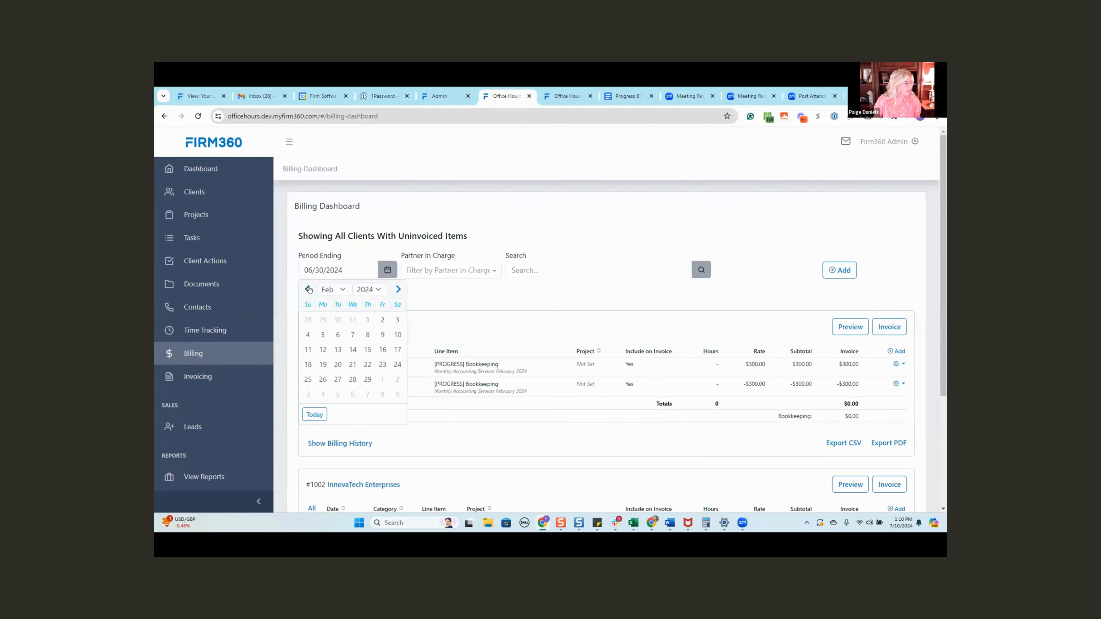
{"action": "left_click", "coordinate": [309, 289]}
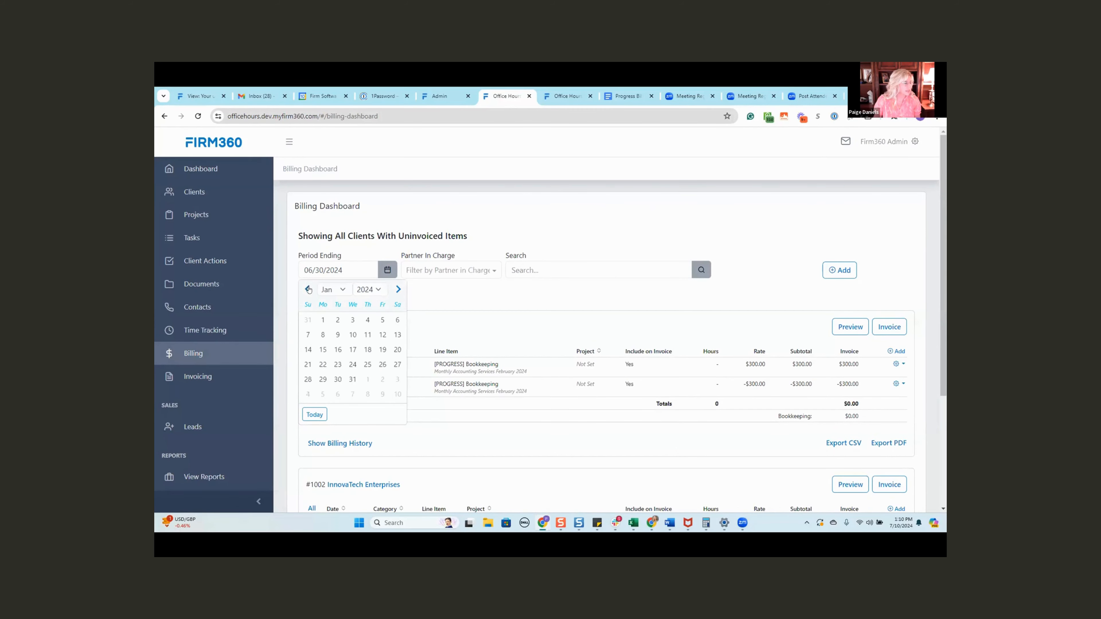
{"action": "left_click", "coordinate": [358, 377]}
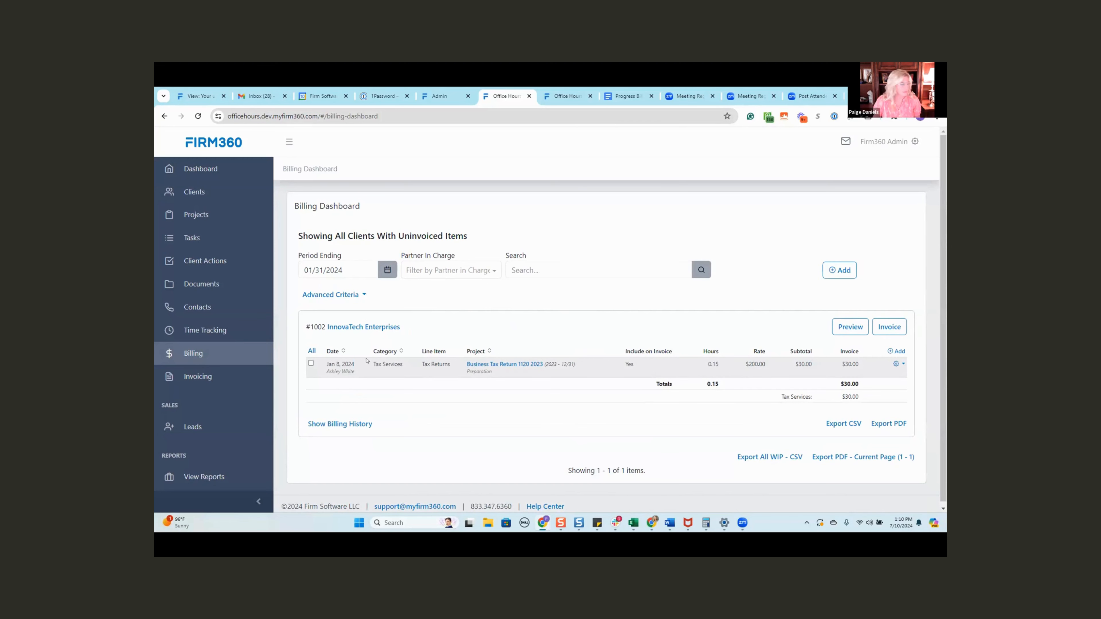
Start a progress bill for InnovaTech's Jan 8, 2024 Tax Services item with the description "Partial bill for Business Tax Return"
{"action": "left_click", "coordinate": [310, 364]}
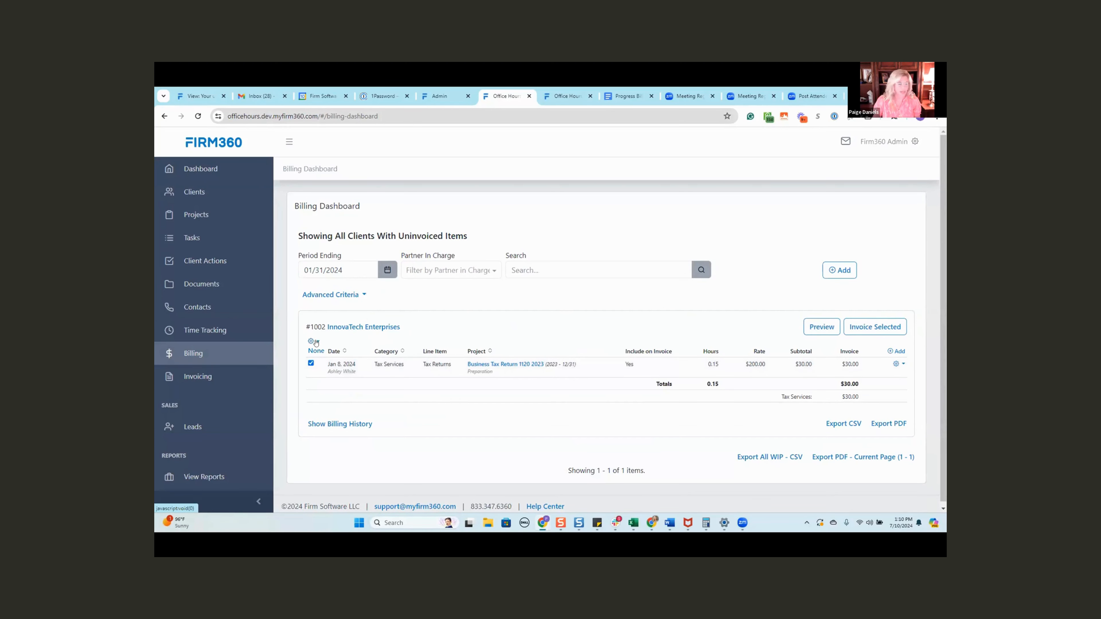
{"action": "left_click", "coordinate": [313, 342]}
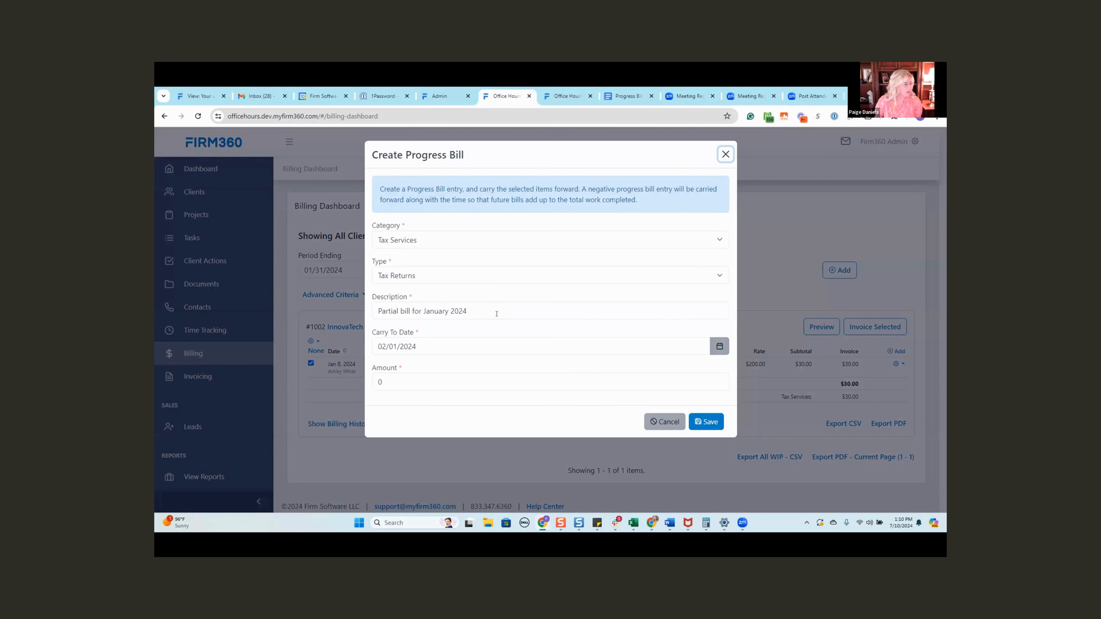
{"action": "left_click", "coordinate": [474, 310]}
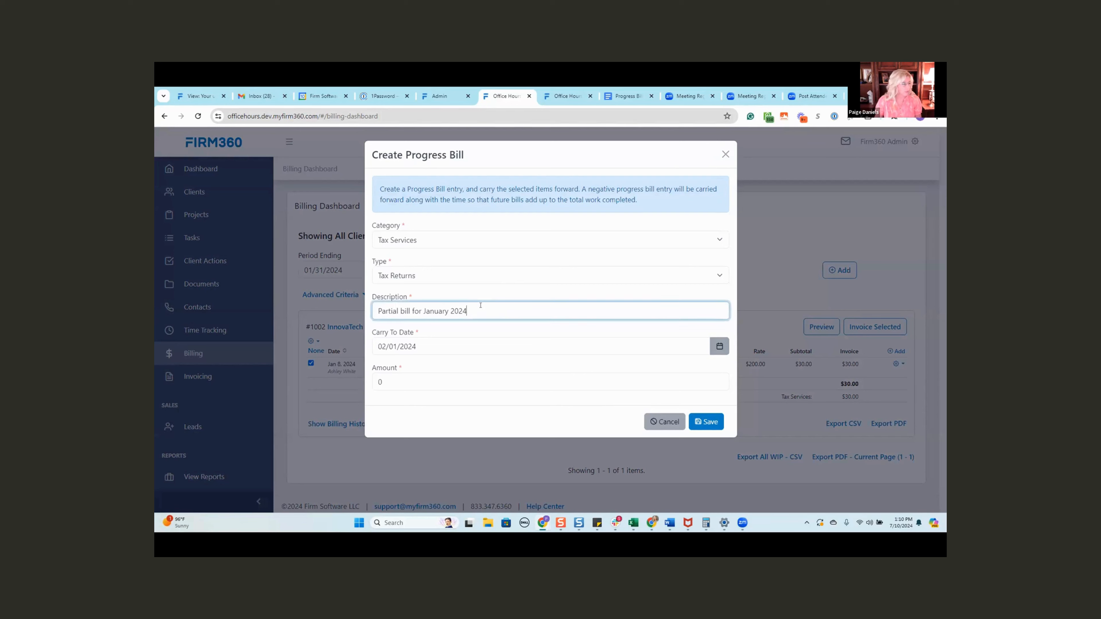
{"action": "key", "text": "BackSpace"}
{"action": "key", "text": "BackSpace"}
{"action": "key", "text": "BackSpace"}
{"action": "key", "text": "BackSpace"}
{"action": "key", "text": "BackSpace"}
{"action": "key", "text": "BackSpace"}
{"action": "key", "text": "BackSpace"}
{"action": "key", "text": "BackSpace"}
{"action": "key", "text": "BackSpace"}
{"action": "key", "text": "BackSpace"}
{"action": "key", "text": "BackSpace"}
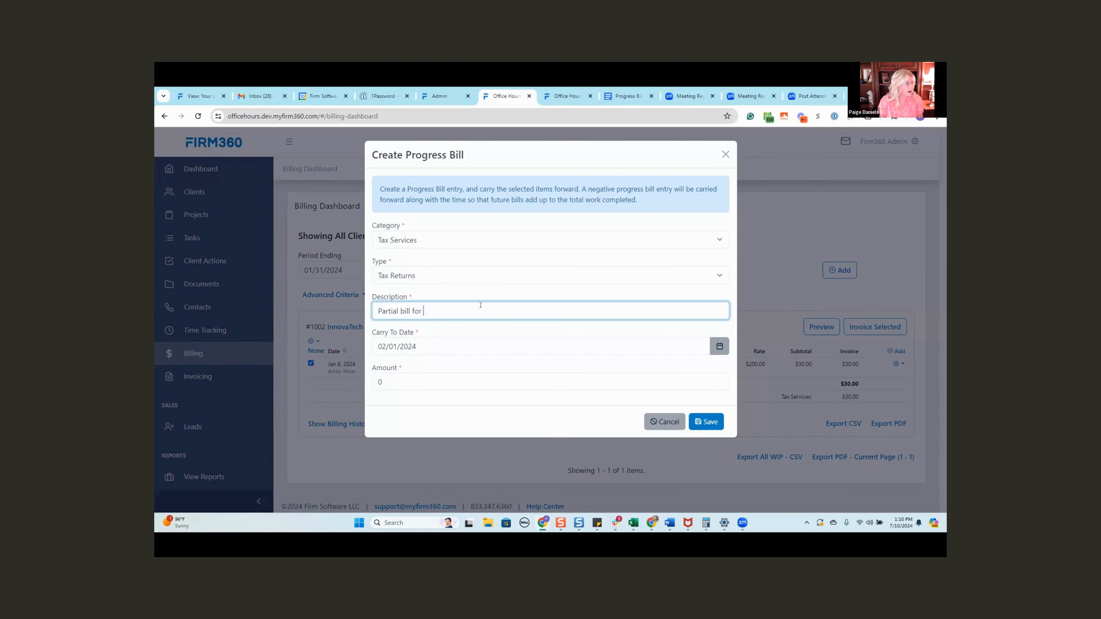
{"action": "type", "text": "Bu"}
{"action": "type", "text": "isiness Tax "}
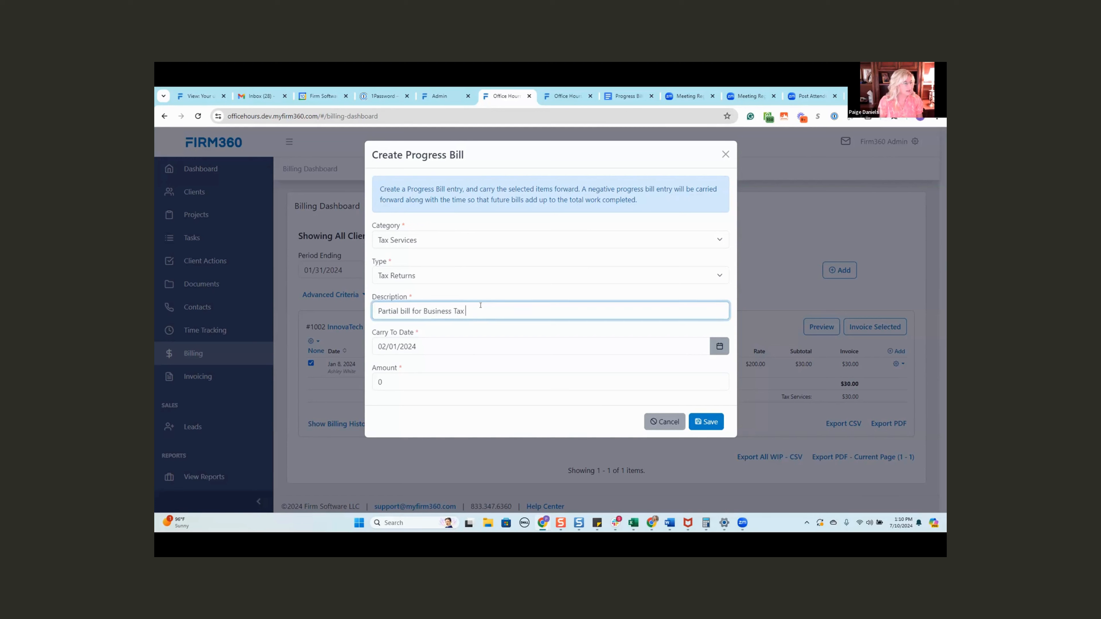
{"action": "type", "text": "Return"}
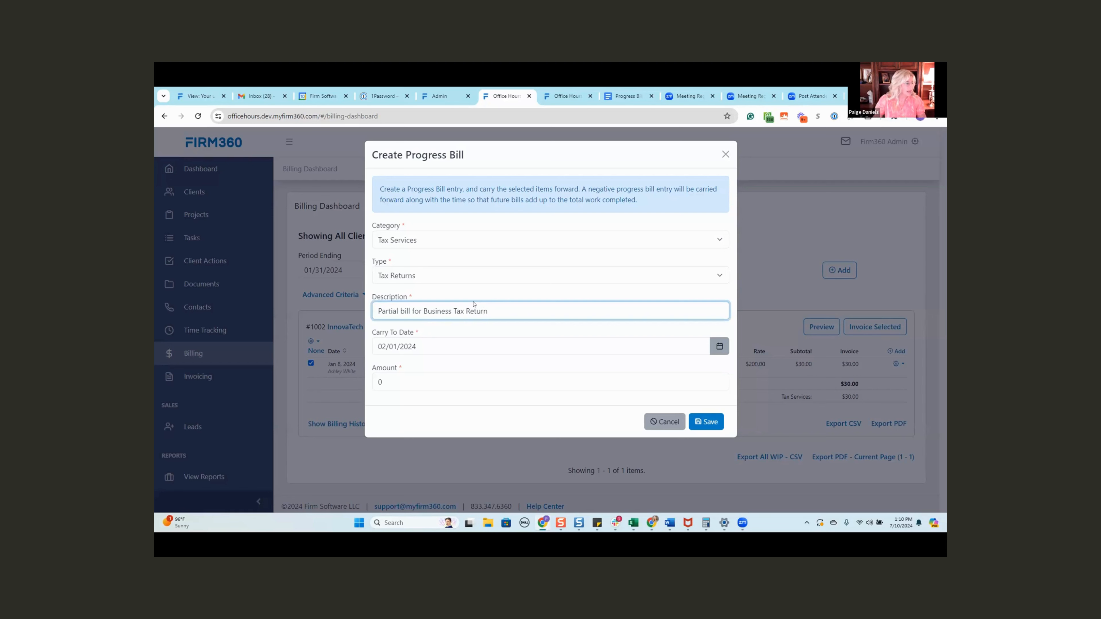
Set the progress bill's amount to 2000 and save it
{"action": "left_click", "coordinate": [436, 383]}
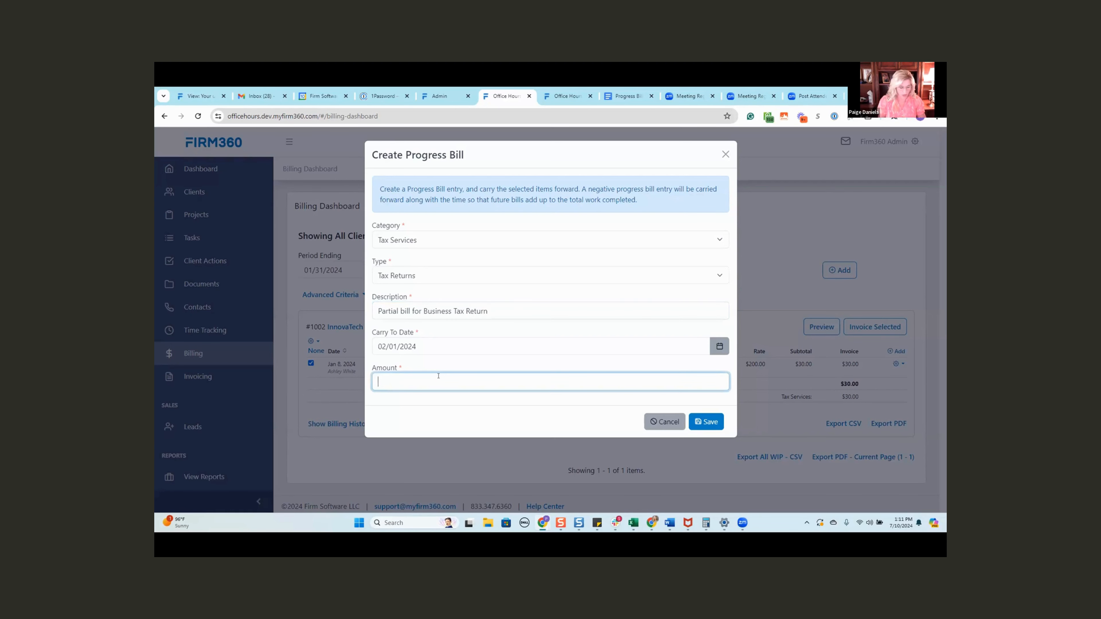
{"action": "type", "text": "2000"}
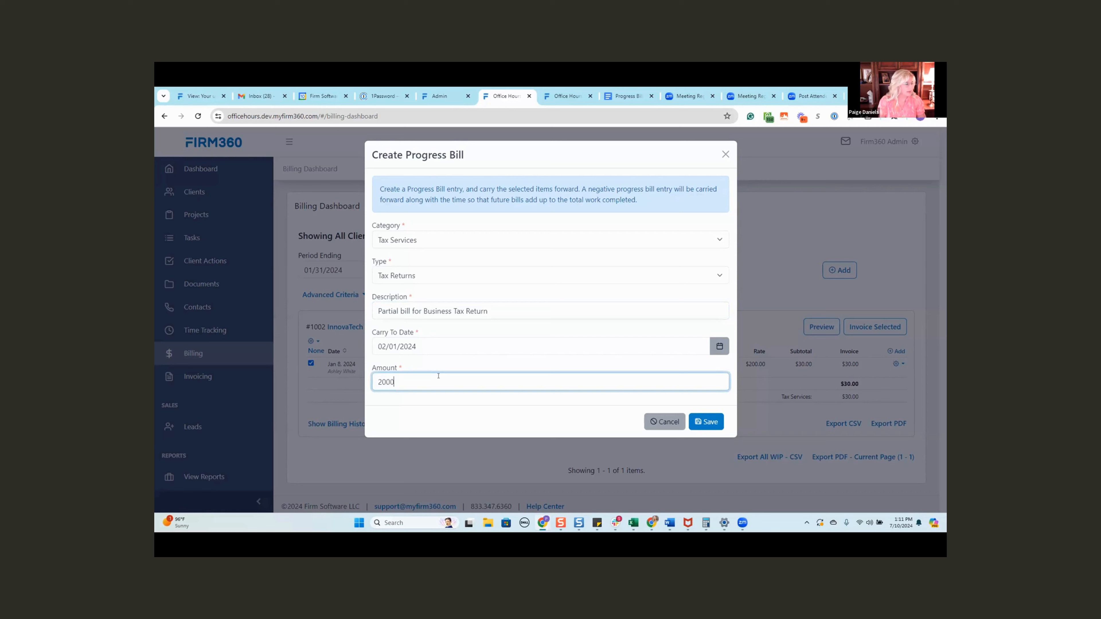
{"action": "left_click", "coordinate": [705, 423]}
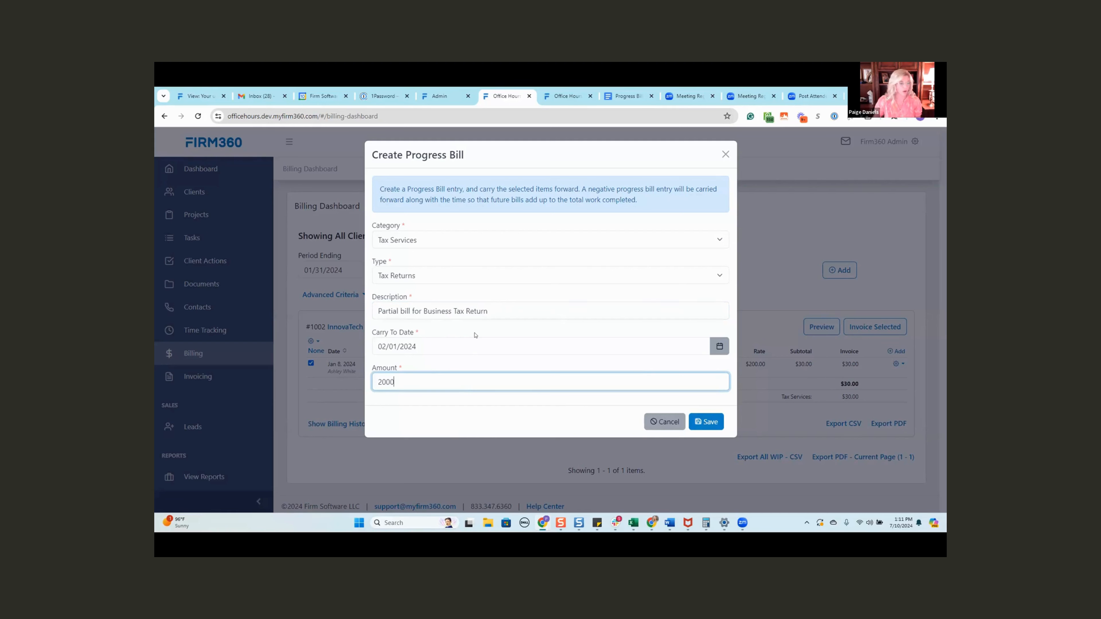
{"action": "left_click", "coordinate": [718, 422]}
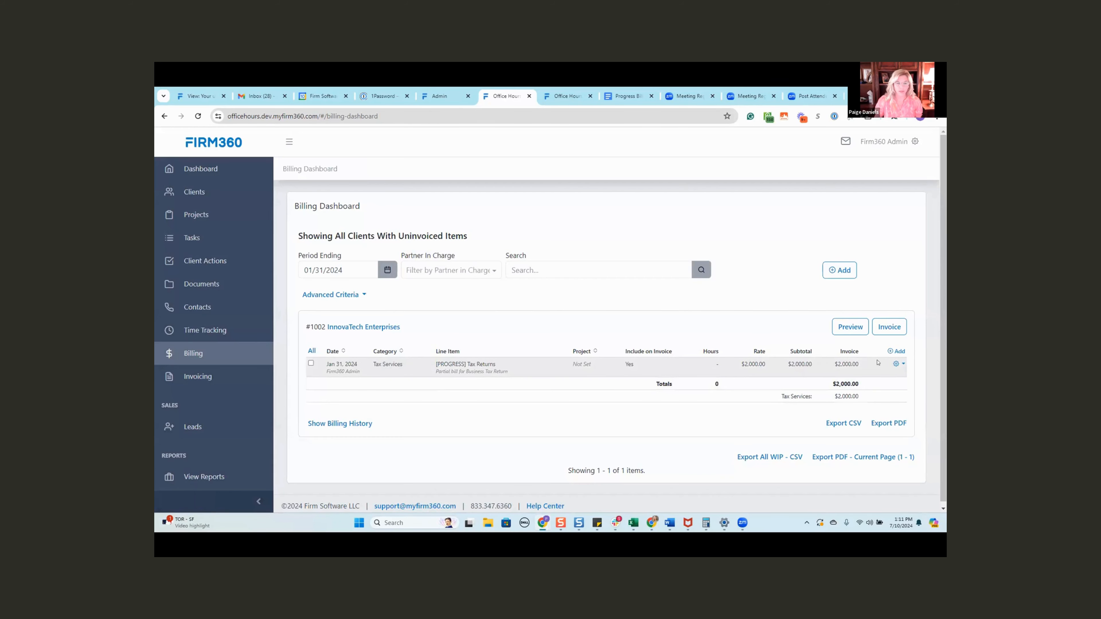
Create and submit InnovaTech Enterprises' invoice for the progress bill, and review the items carried forward in the client's billing records
{"action": "left_click", "coordinate": [889, 326]}
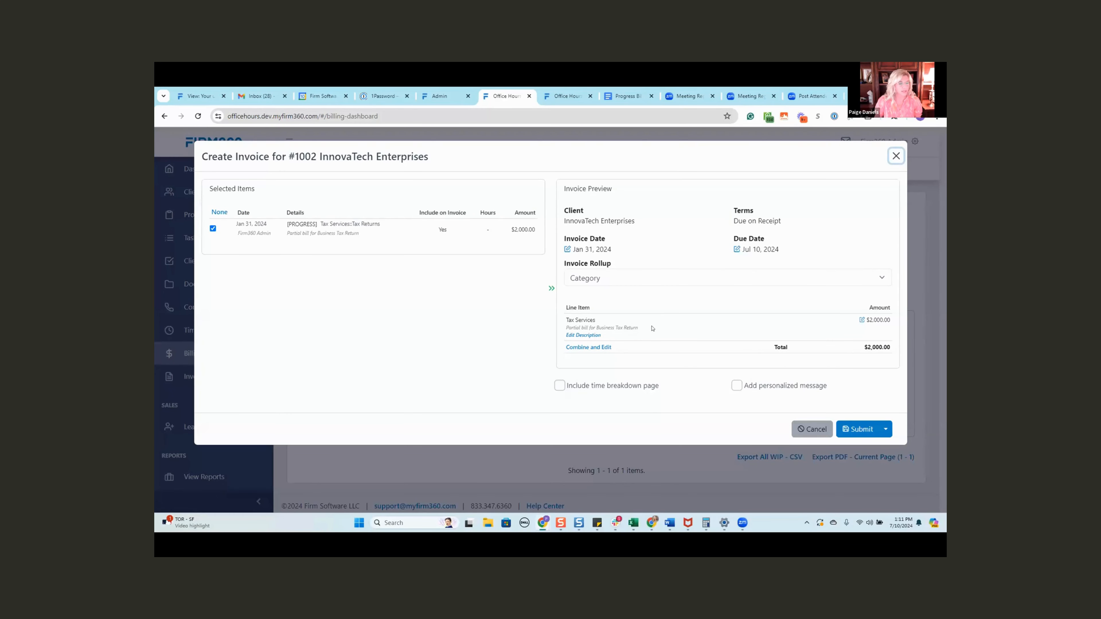
{"action": "left_click", "coordinate": [857, 429]}
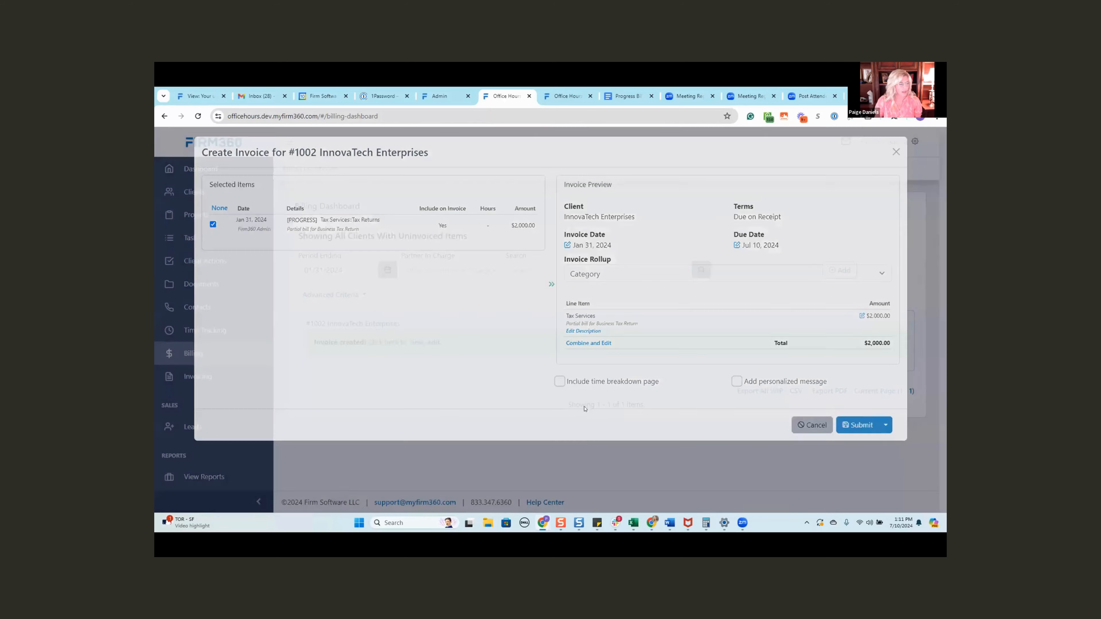
{"action": "left_click", "coordinate": [388, 324]}
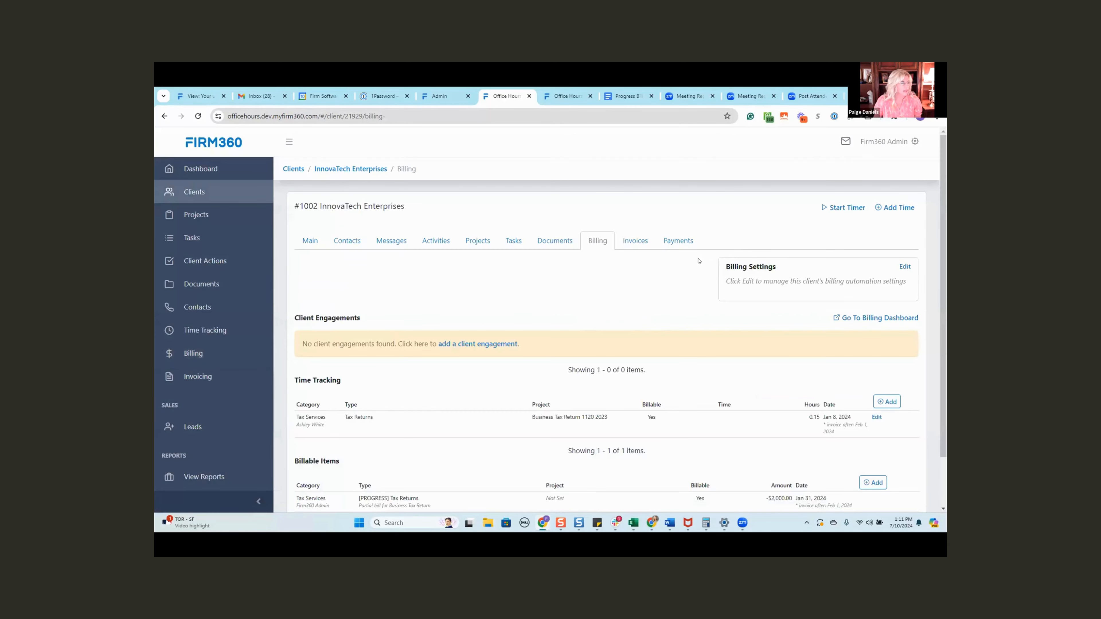
{"action": "scroll", "coordinate": [660, 295], "scroll_direction": "down", "scroll_amount": 1}
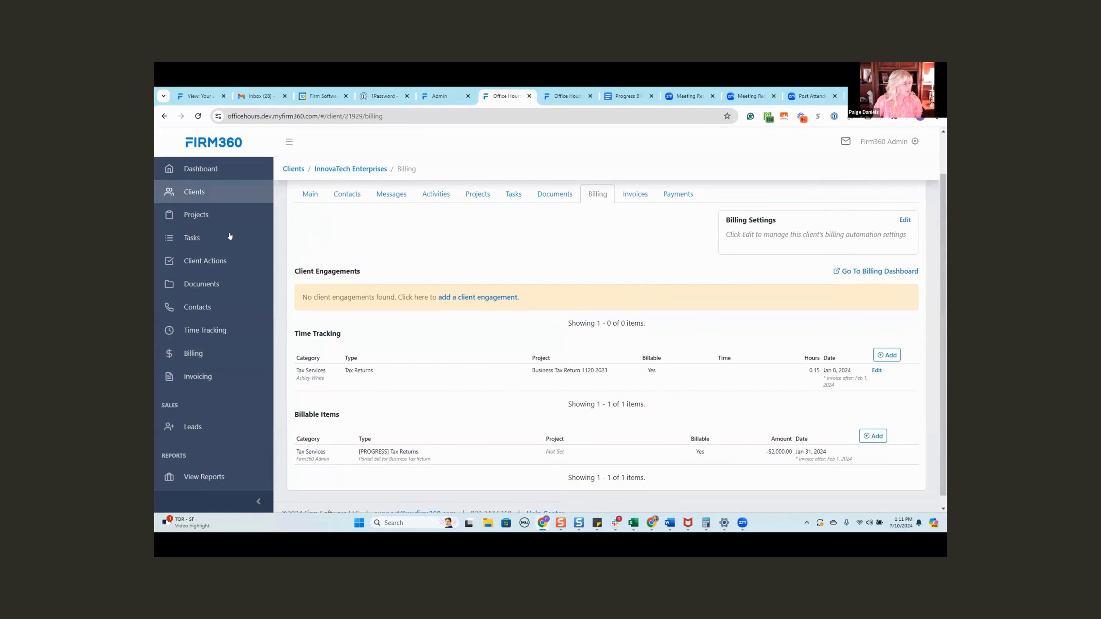
Start a time entry on InnovaTech's Business Tax Return 1120 2023 project and date it 02/13/2024
{"action": "left_click", "coordinate": [209, 218]}
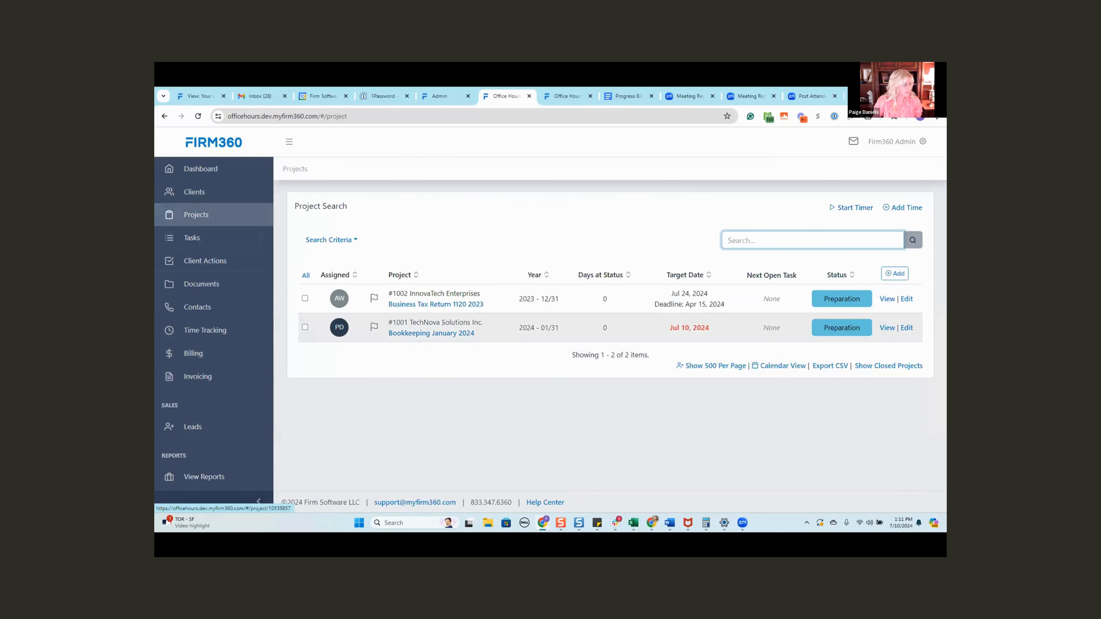
{"action": "left_click", "coordinate": [442, 303]}
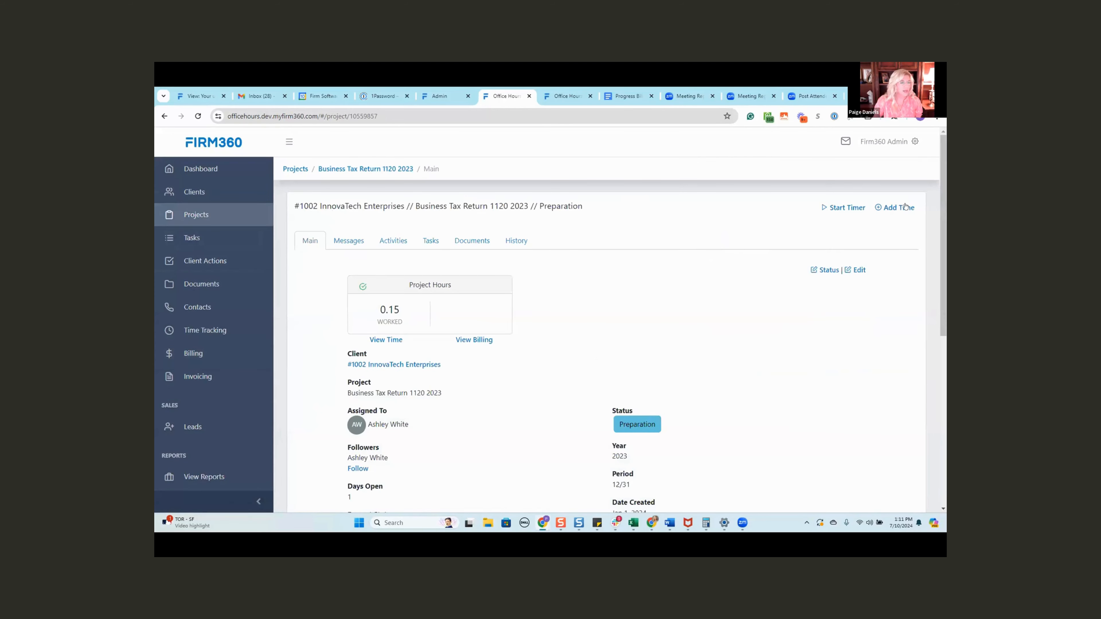
{"action": "left_click", "coordinate": [897, 207]}
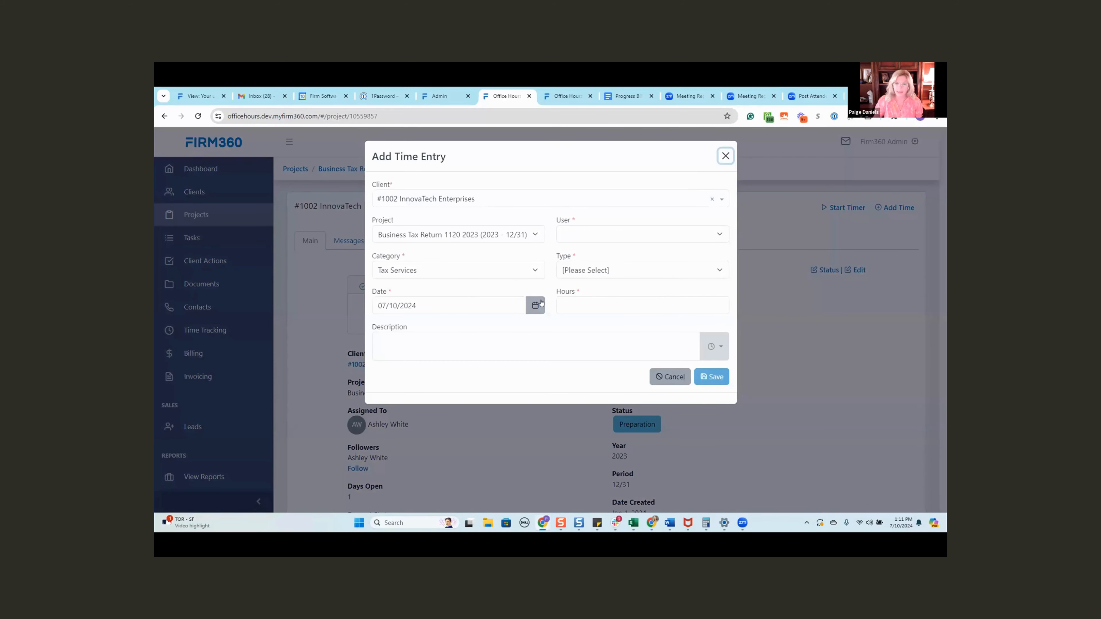
{"action": "left_click", "coordinate": [540, 304]}
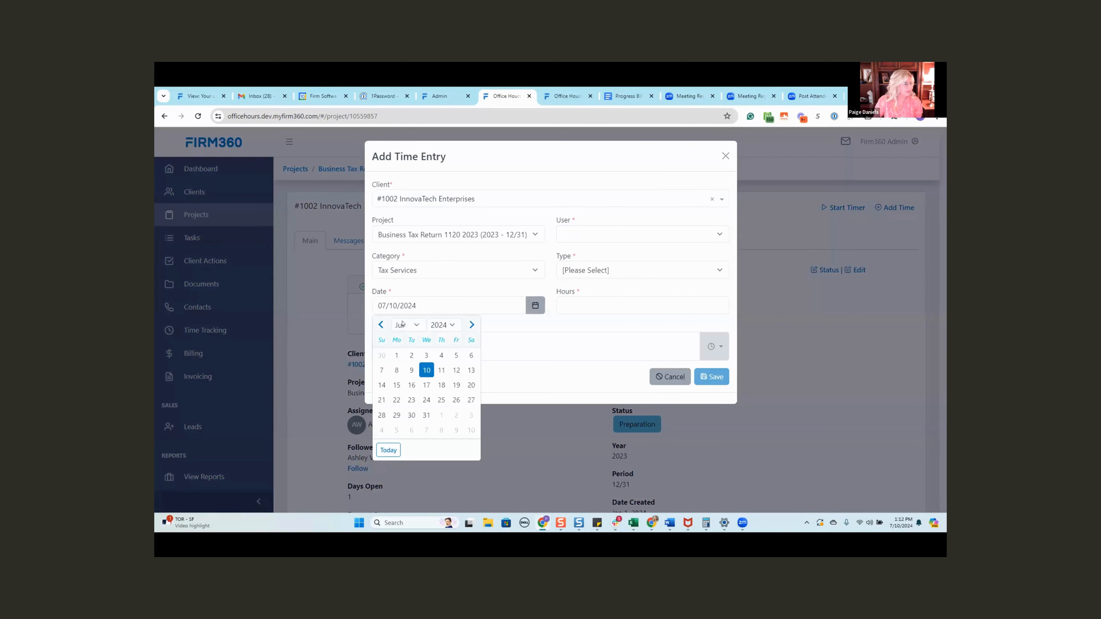
{"action": "left_click", "coordinate": [382, 324]}
{"action": "left_click", "coordinate": [382, 324]}
{"action": "left_click", "coordinate": [382, 324]}
{"action": "left_click", "coordinate": [382, 324]}
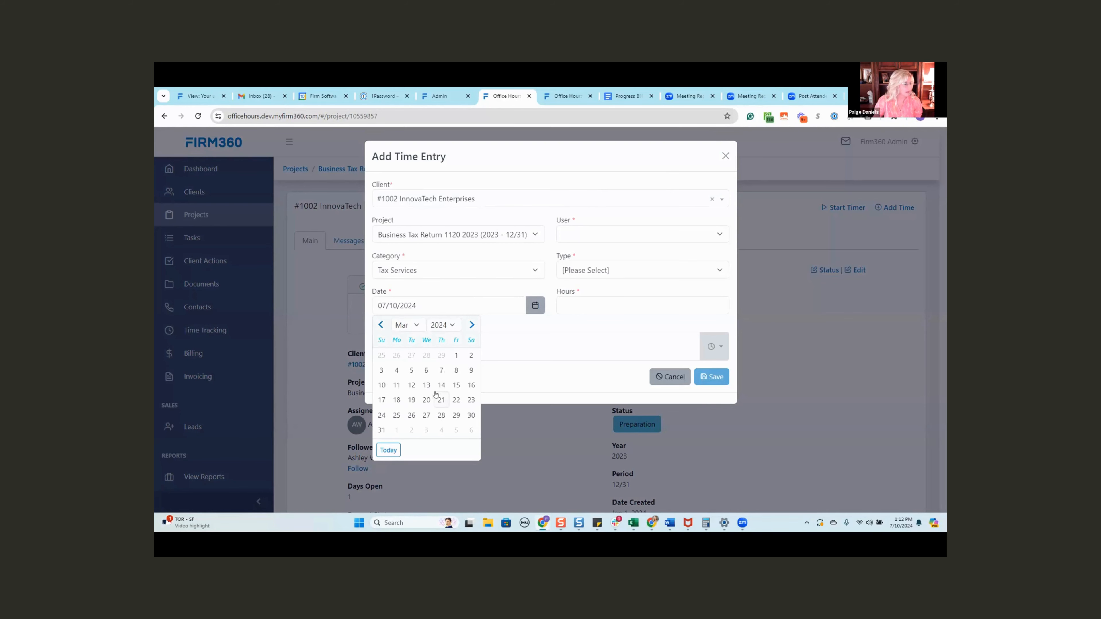
{"action": "left_click", "coordinate": [382, 324]}
{"action": "left_click", "coordinate": [410, 385]}
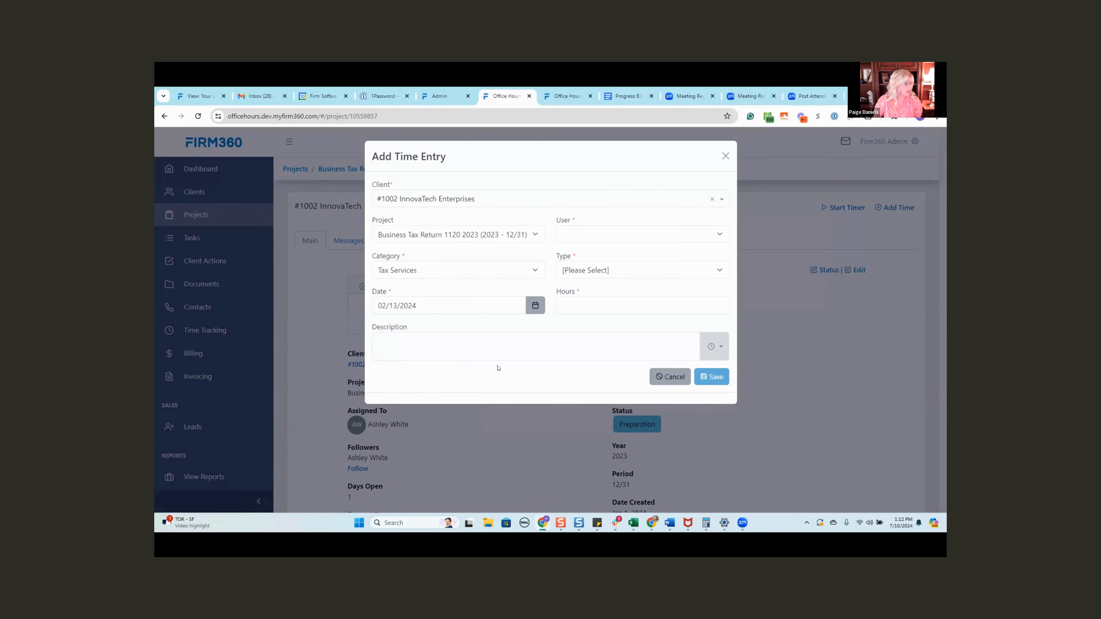
Set the 02/13/2024 time entry to type Tax Returns with 2 hours and save it
{"action": "left_click", "coordinate": [599, 306]}
{"action": "left_click", "coordinate": [598, 272]}
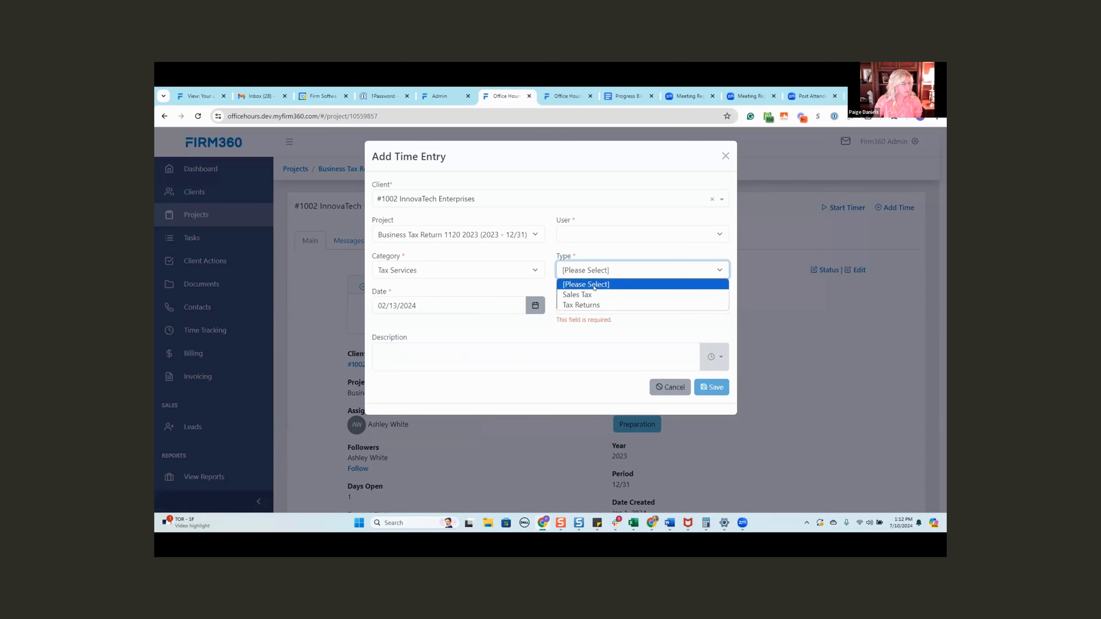
{"action": "left_click", "coordinate": [586, 306]}
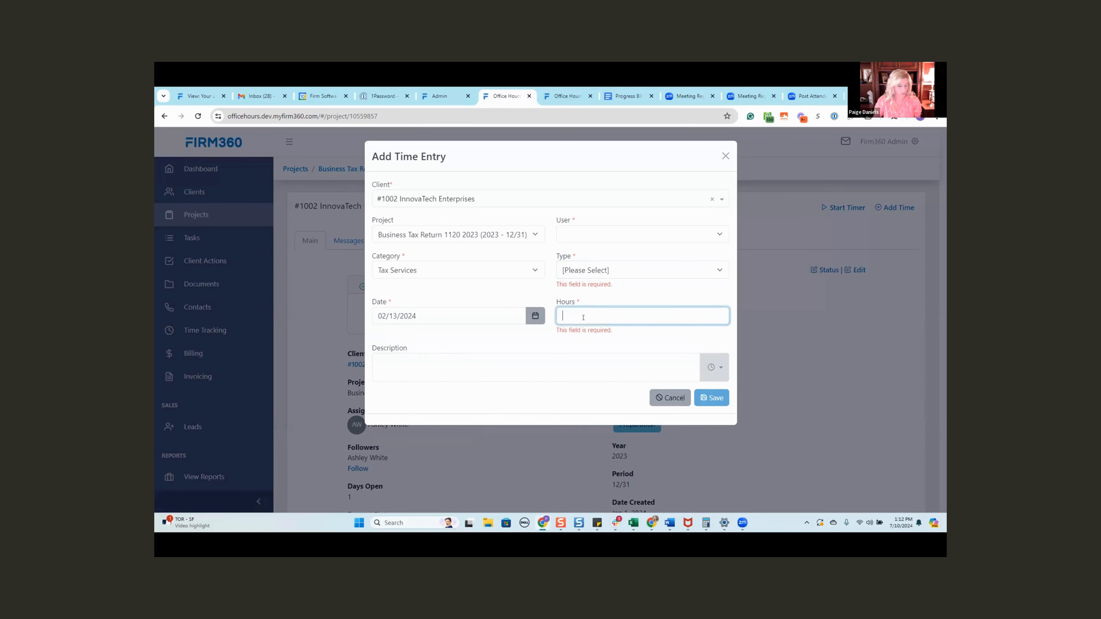
{"action": "type", "text": "2"}
{"action": "left_click", "coordinate": [621, 347]}
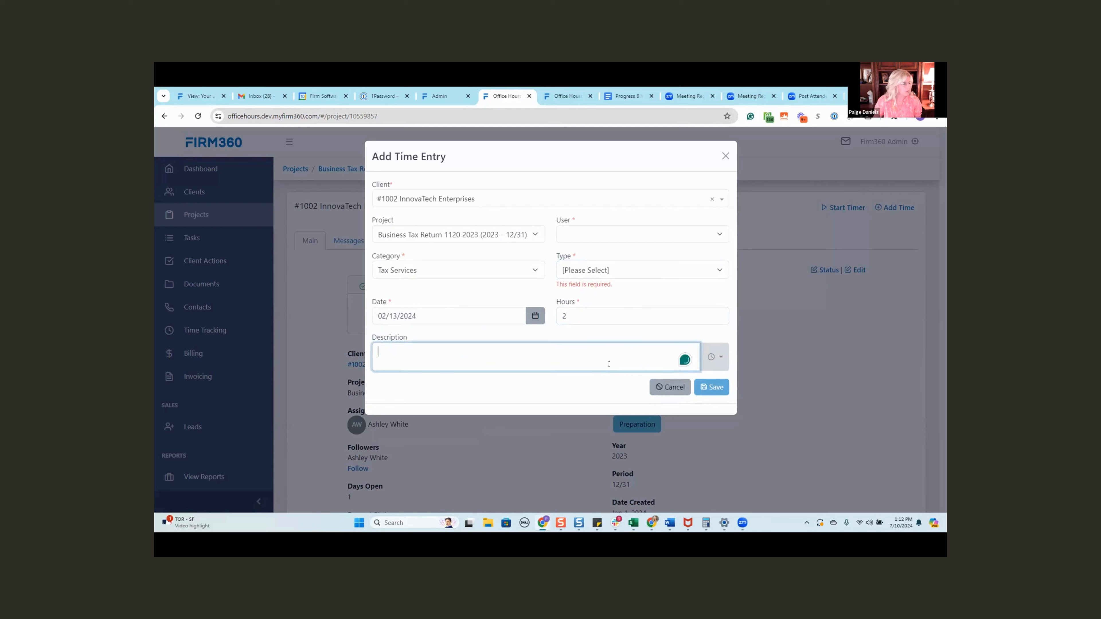
{"action": "left_click", "coordinate": [619, 276]}
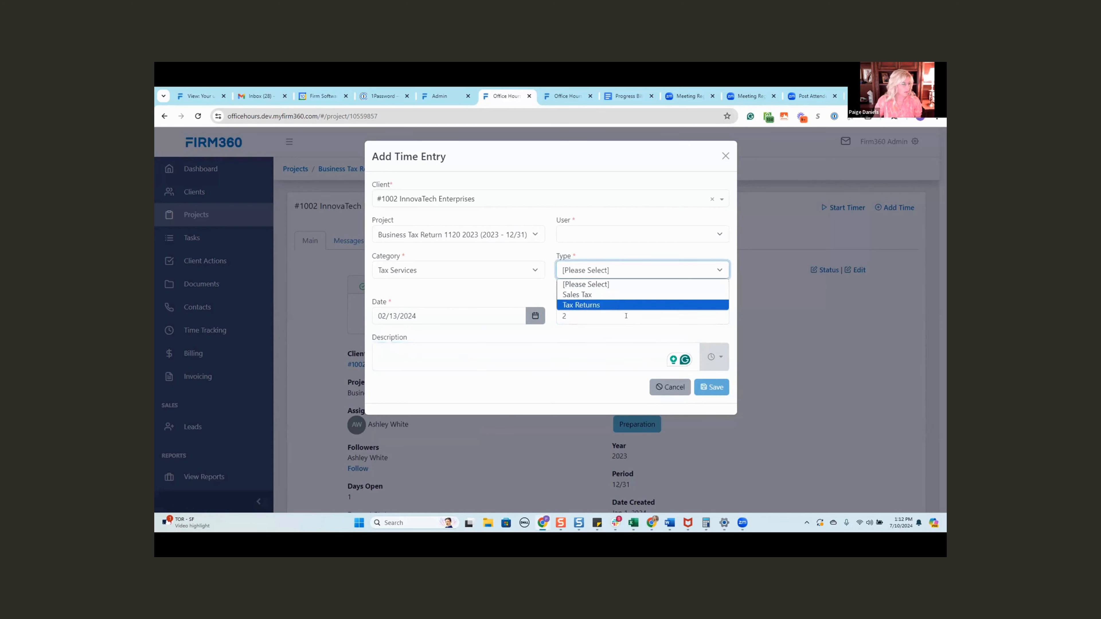
{"action": "left_click", "coordinate": [598, 300]}
{"action": "left_click", "coordinate": [708, 376]}
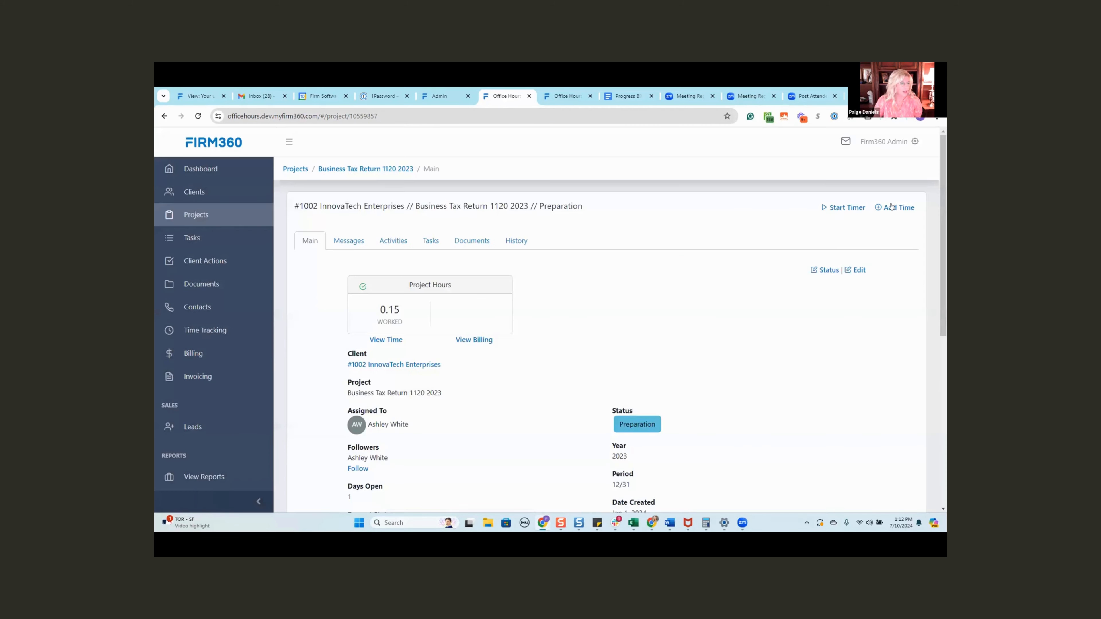
Start another time entry on the Business Tax Return 1120 2023 project for the staff member assigned to the project
{"action": "left_click", "coordinate": [894, 207]}
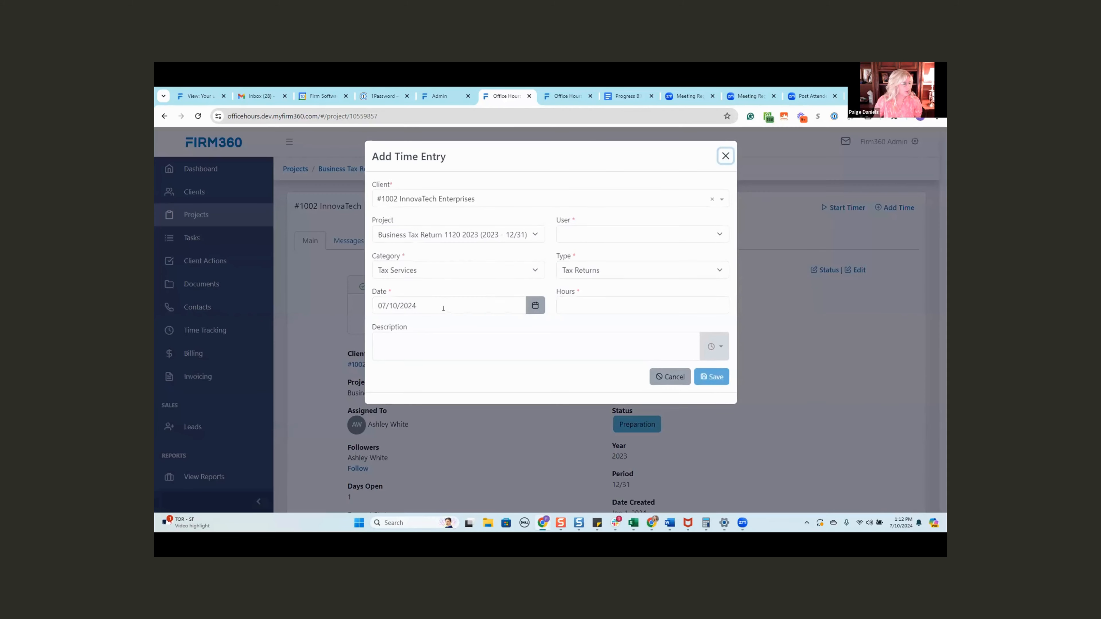
{"action": "left_click", "coordinate": [536, 305]}
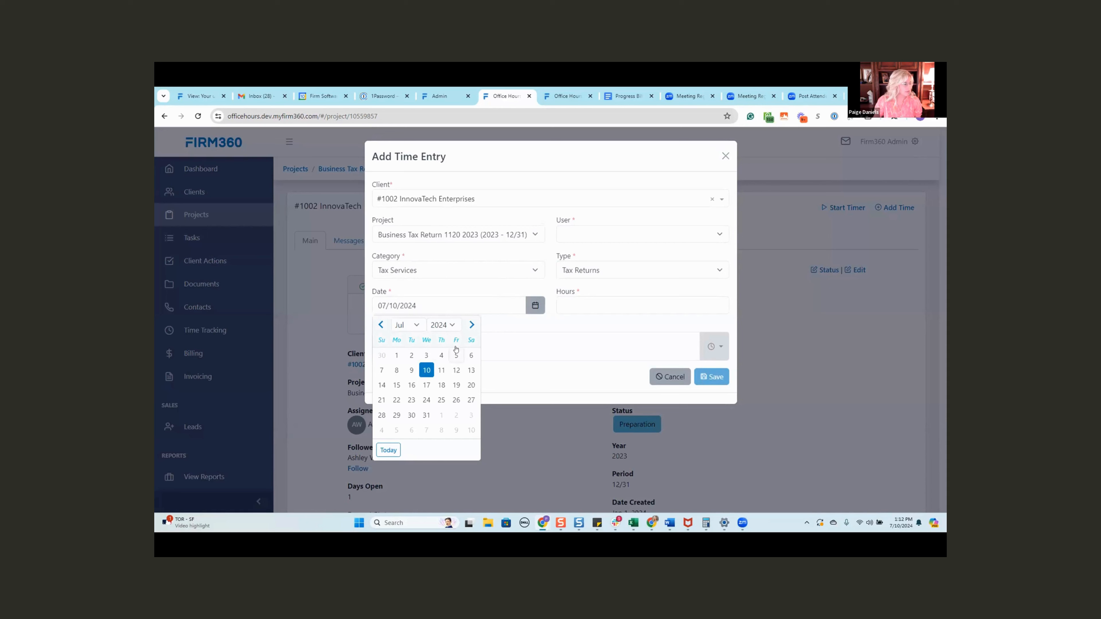
{"action": "left_click", "coordinate": [641, 235]}
{"action": "left_click", "coordinate": [630, 234]}
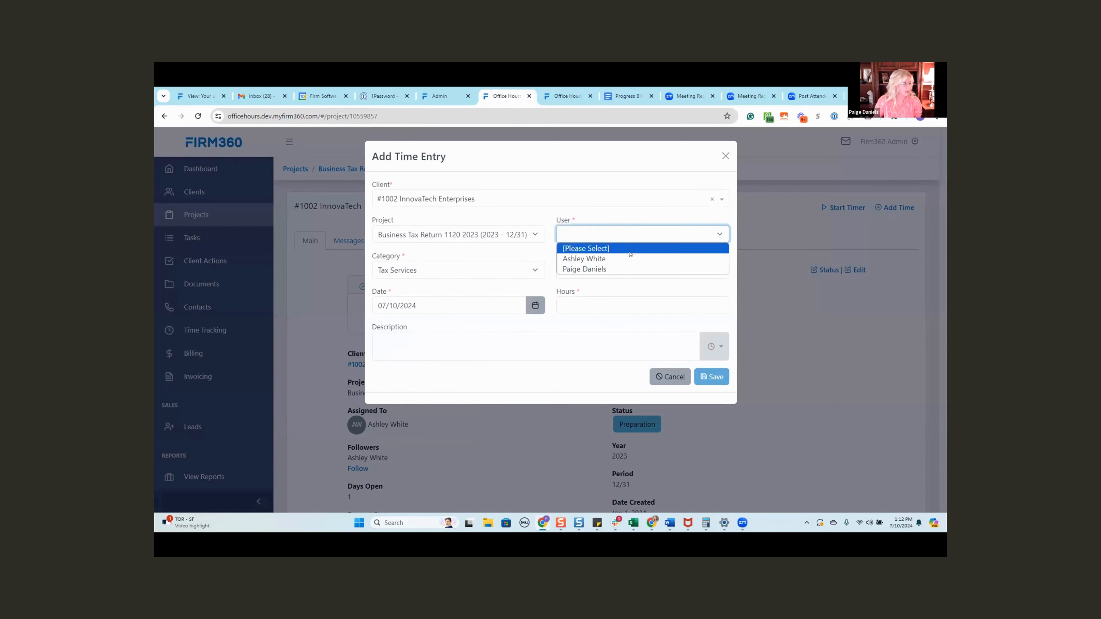
{"action": "left_click", "coordinate": [628, 258]}
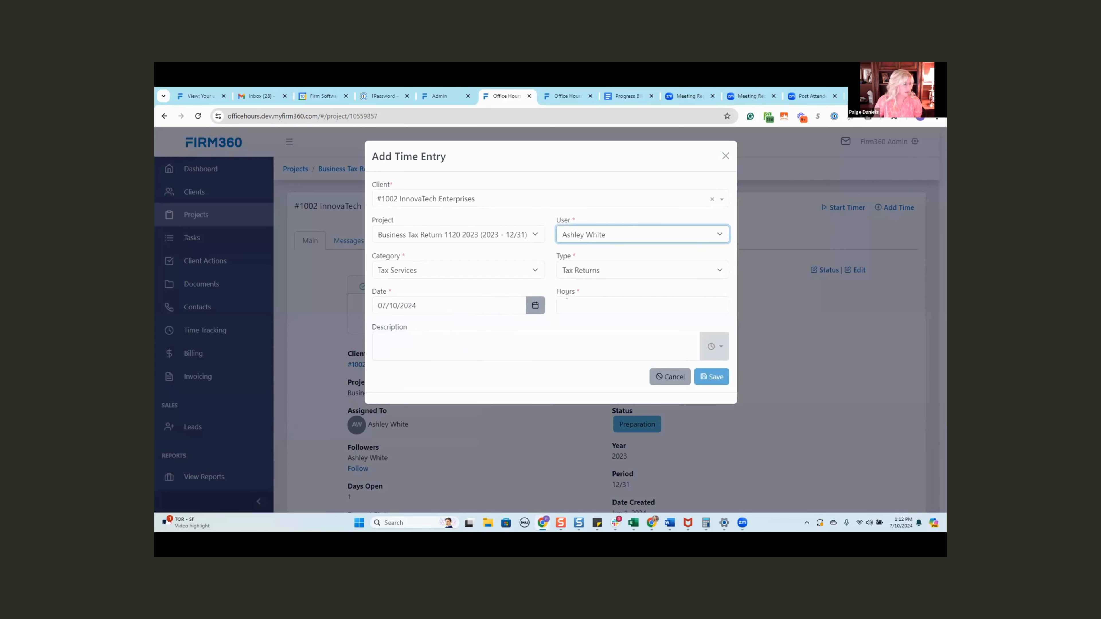
Date the staff member's time entry 02/13/2024, set it to 4 hours, and save it
{"action": "left_click", "coordinate": [535, 305]}
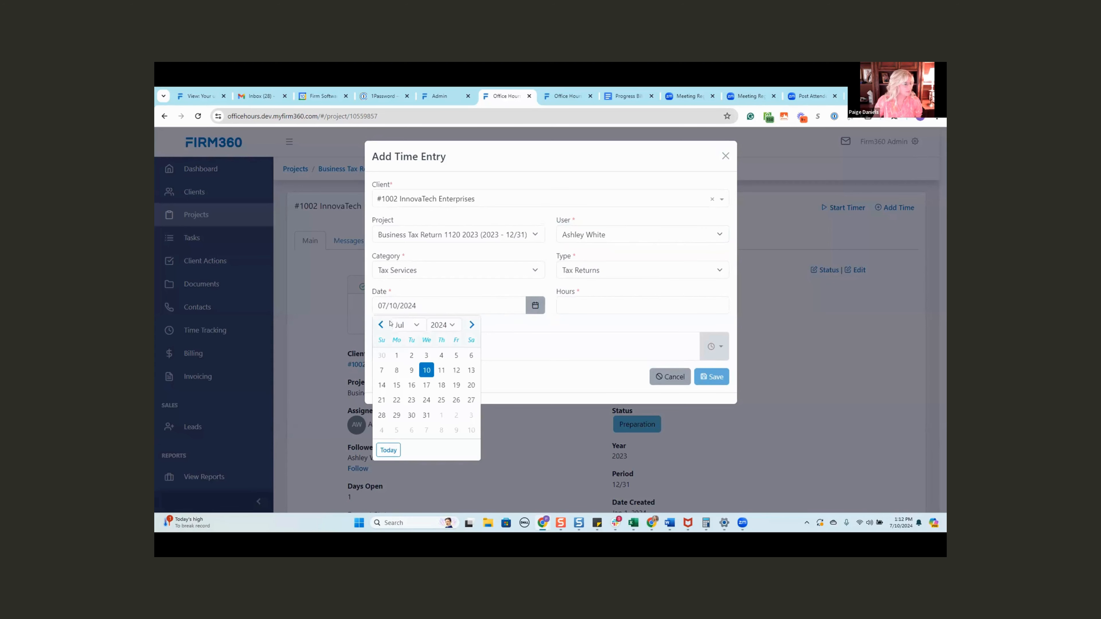
{"action": "left_click", "coordinate": [381, 324]}
{"action": "left_click", "coordinate": [381, 324]}
{"action": "left_click", "coordinate": [381, 324]}
{"action": "left_click", "coordinate": [381, 324]}
{"action": "left_click", "coordinate": [381, 325]}
{"action": "left_click", "coordinate": [411, 385]}
{"action": "left_click", "coordinate": [615, 306]}
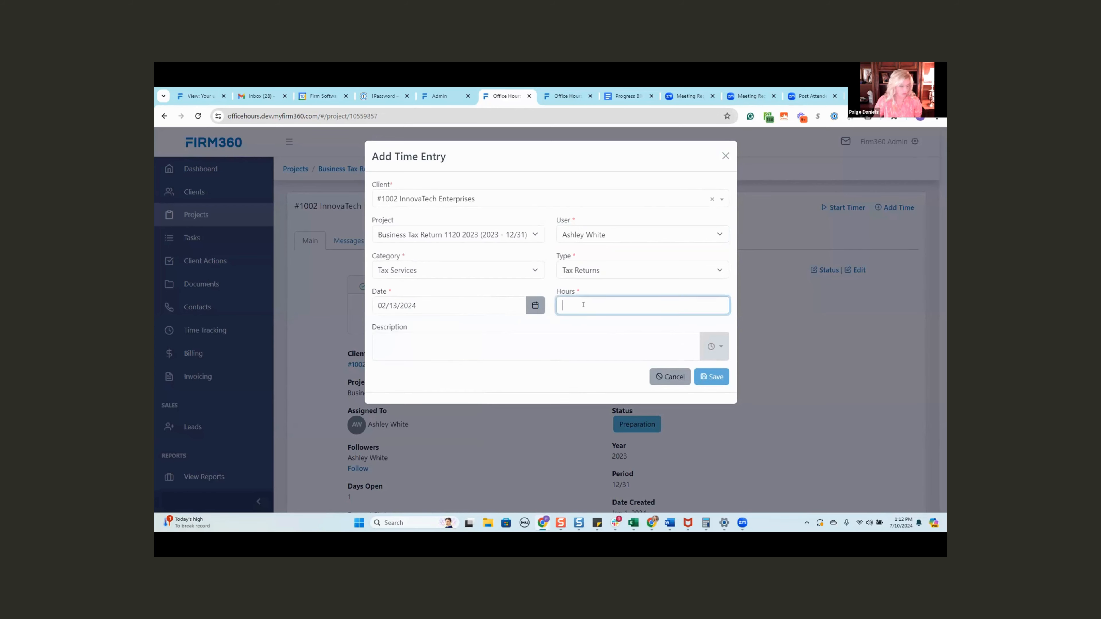
{"action": "type", "text": "4"}
{"action": "left_click", "coordinate": [713, 376]}
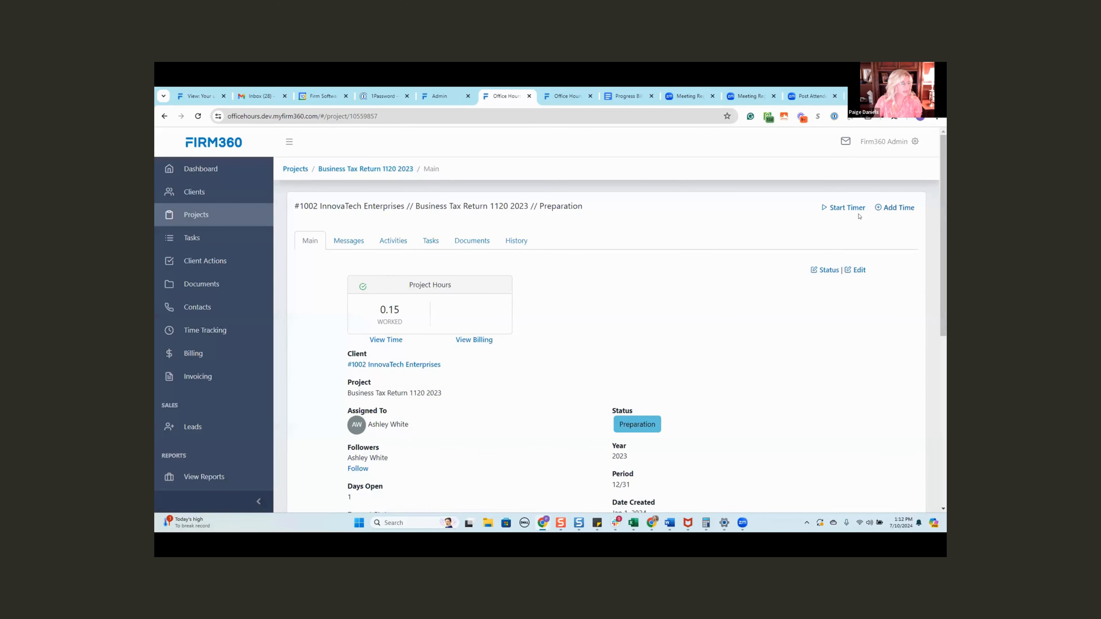
Log 5 hours on the Business Tax Return project for the same staff member, dated 04/16/2024
{"action": "left_click", "coordinate": [894, 207]}
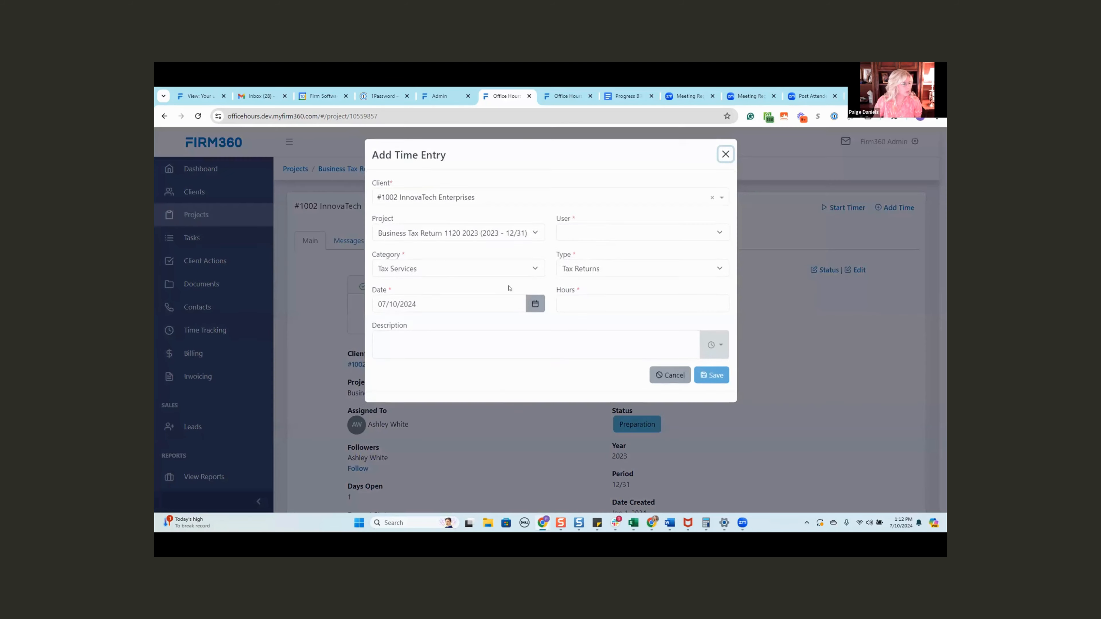
{"action": "left_click", "coordinate": [594, 234]}
{"action": "left_click", "coordinate": [594, 258]}
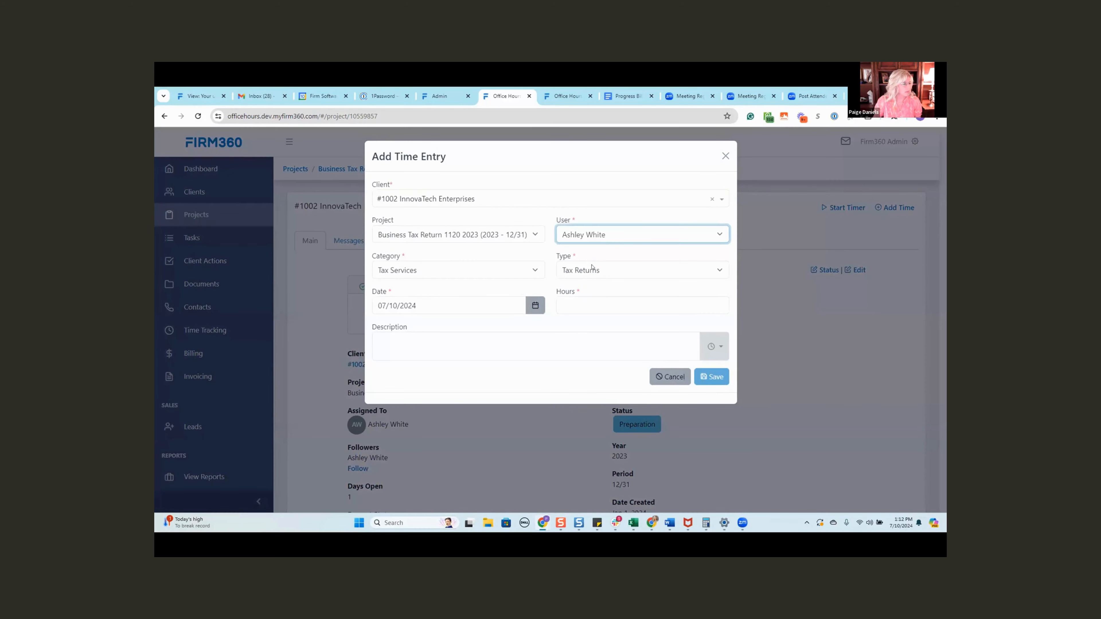
{"action": "left_click", "coordinate": [535, 306]}
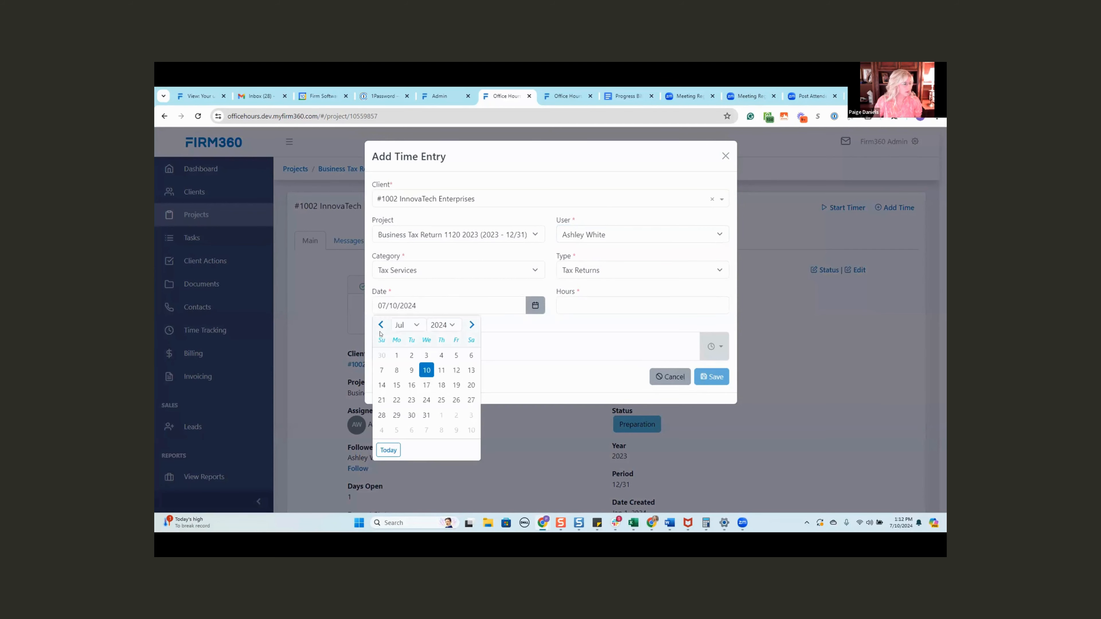
{"action": "left_click", "coordinate": [380, 324]}
{"action": "left_click", "coordinate": [381, 325]}
{"action": "left_click", "coordinate": [381, 325]}
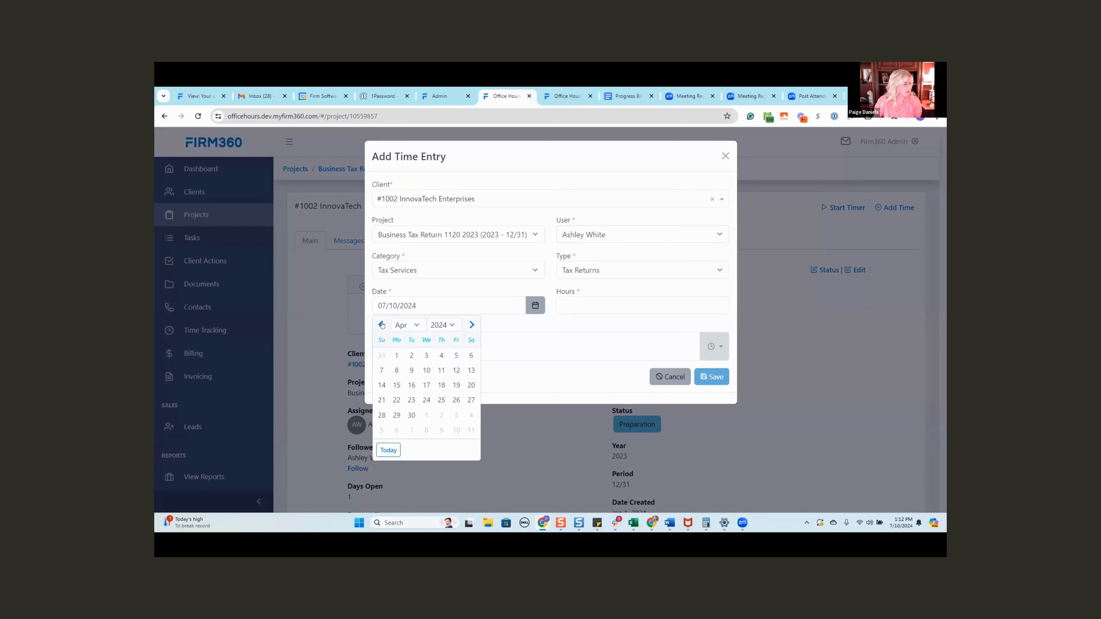
{"action": "left_click", "coordinate": [411, 385]}
{"action": "left_click", "coordinate": [583, 303]}
{"action": "type", "text": "5"}
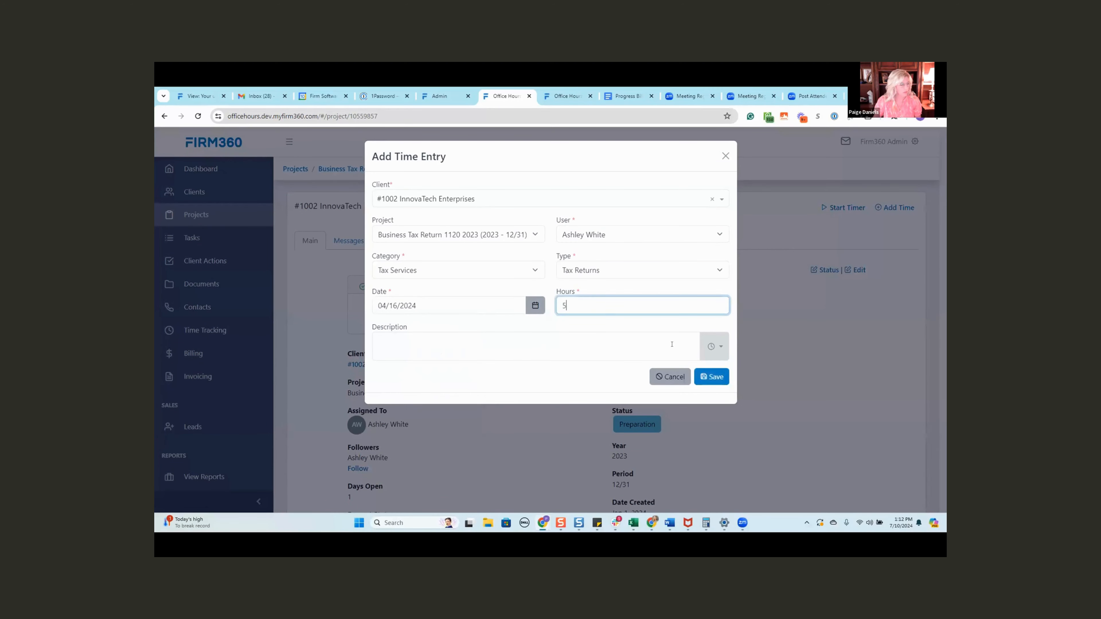
{"action": "left_click", "coordinate": [822, 369]}
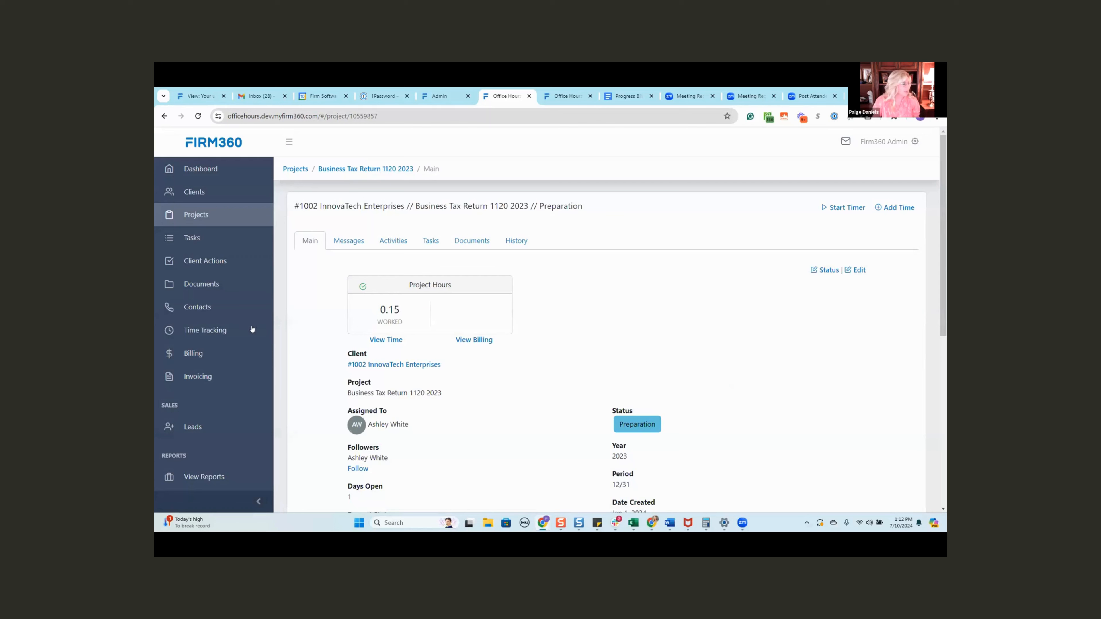
Set the billing dashboard's period ending to 04/30/2024 and review InnovaTech Enterprises' uninvoiced items
{"action": "left_click", "coordinate": [186, 355]}
{"action": "left_click", "coordinate": [386, 270]}
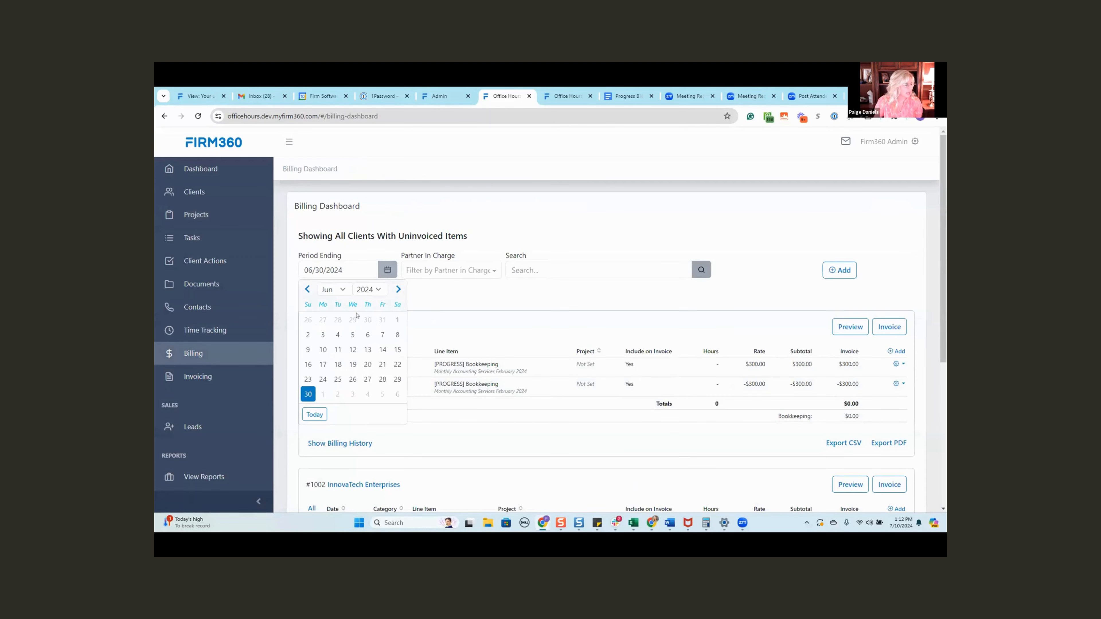
{"action": "left_click", "coordinate": [307, 289]}
{"action": "left_click", "coordinate": [306, 289]}
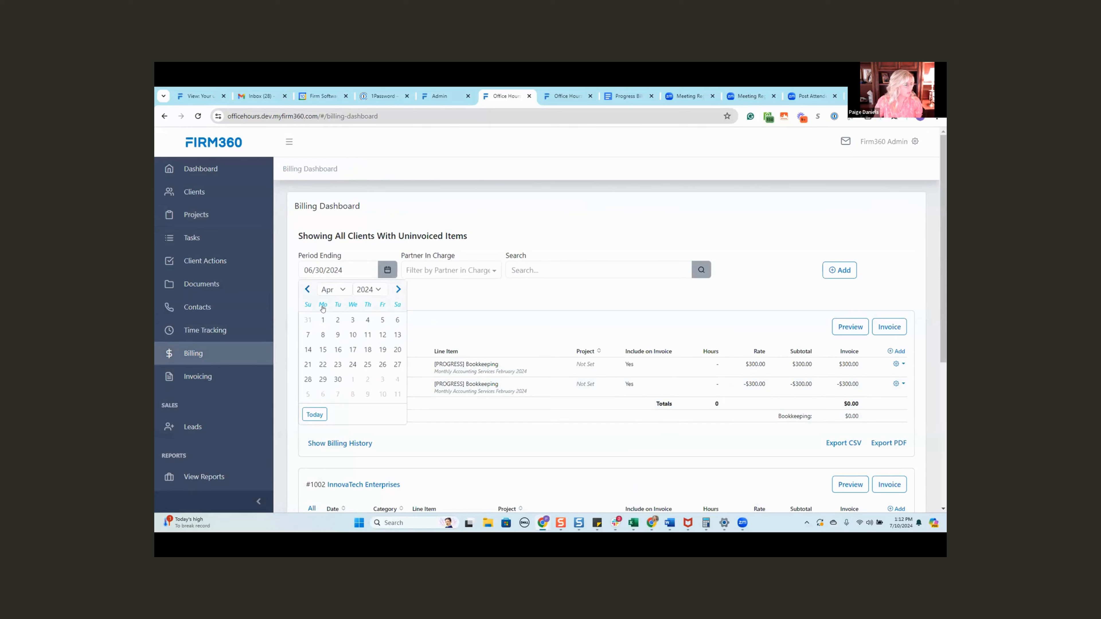
{"action": "left_click", "coordinate": [341, 380]}
{"action": "scroll", "coordinate": [606, 314], "scroll_direction": "down", "scroll_amount": 1}
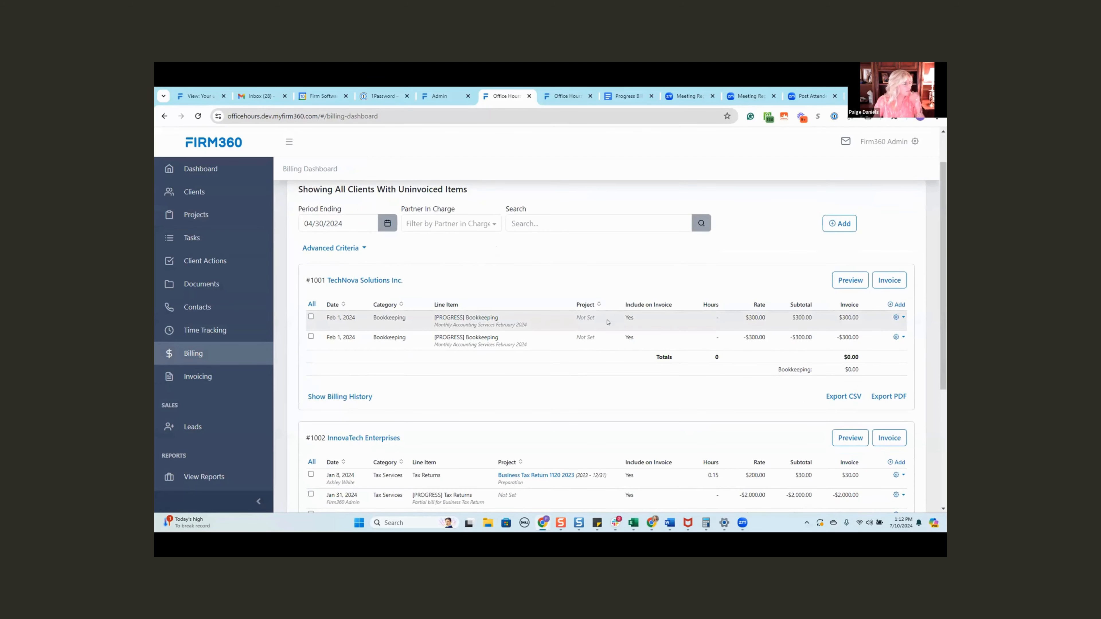
{"action": "scroll", "coordinate": [609, 363], "scroll_direction": "down", "scroll_amount": 3}
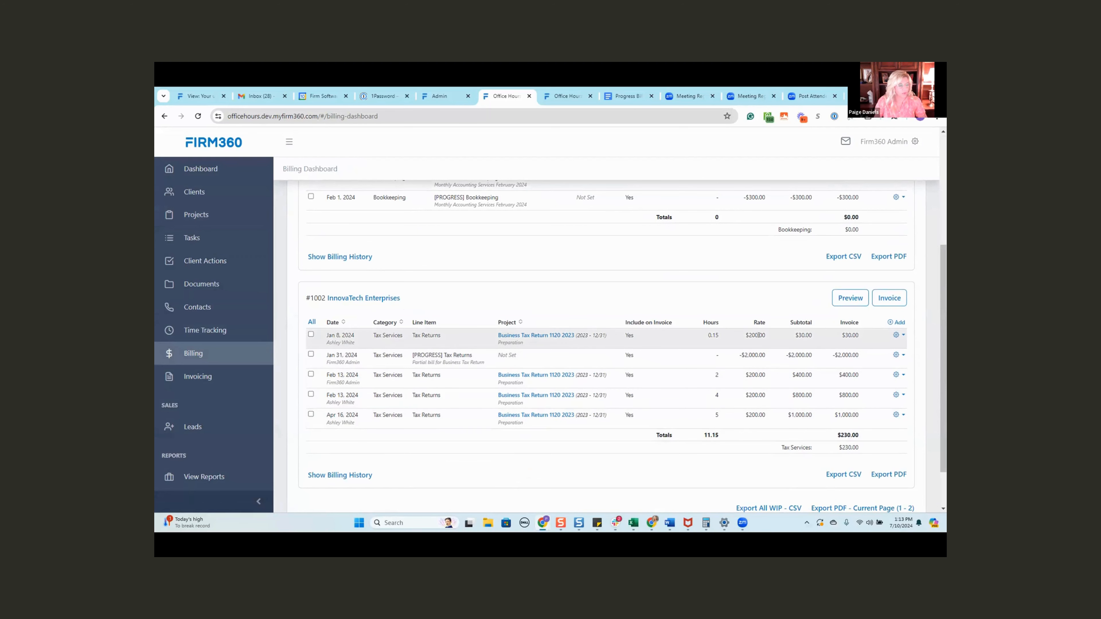
Adjust the Business Tax Return line on InnovaTech's draft invoice to 2000, apply it, and close the draft without submitting
{"action": "left_click", "coordinate": [889, 298]}
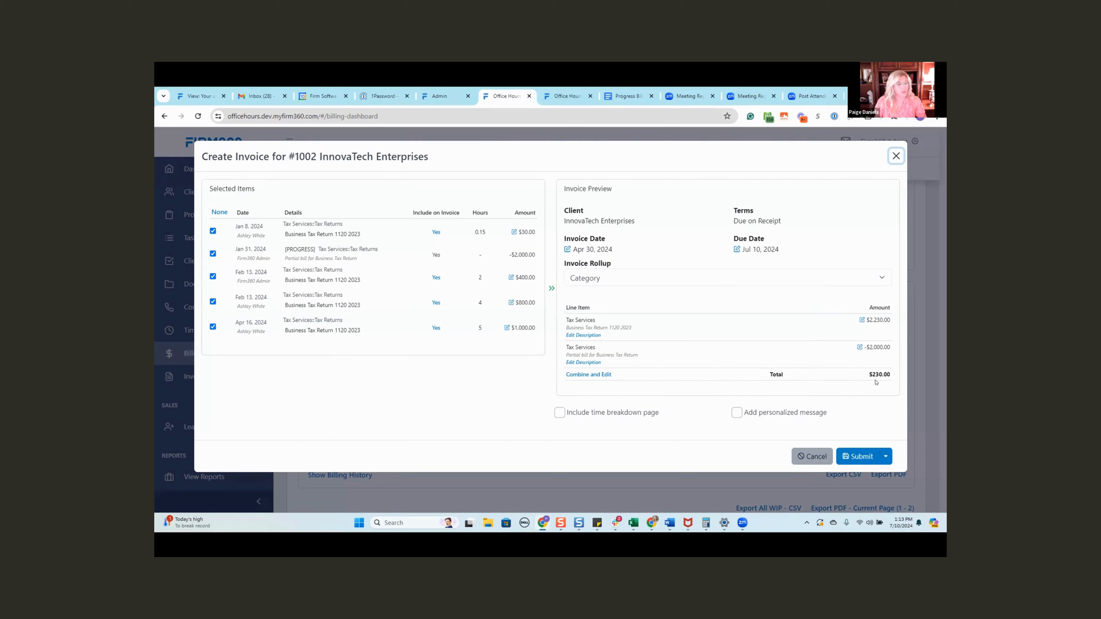
{"action": "left_click", "coordinate": [860, 321]}
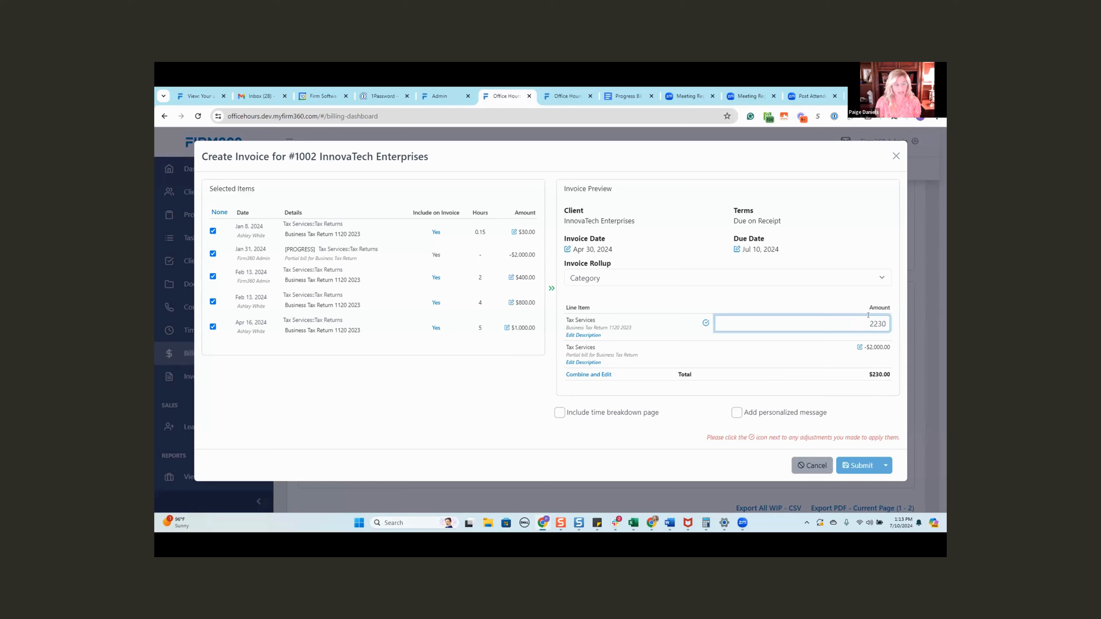
{"action": "type", "text": "000"}
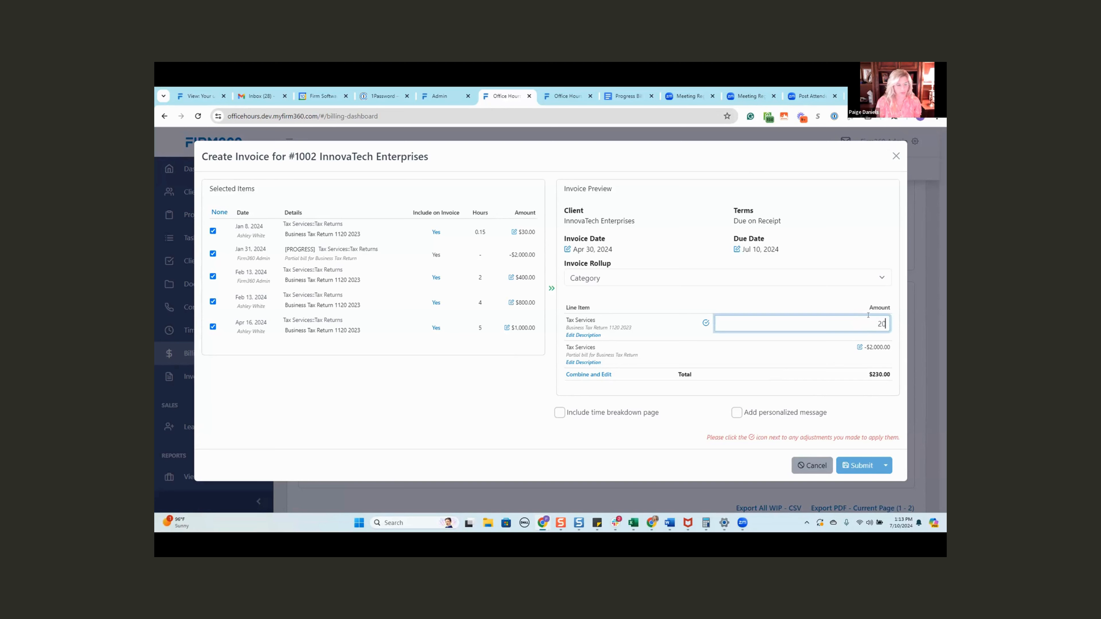
{"action": "left_click", "coordinate": [705, 323]}
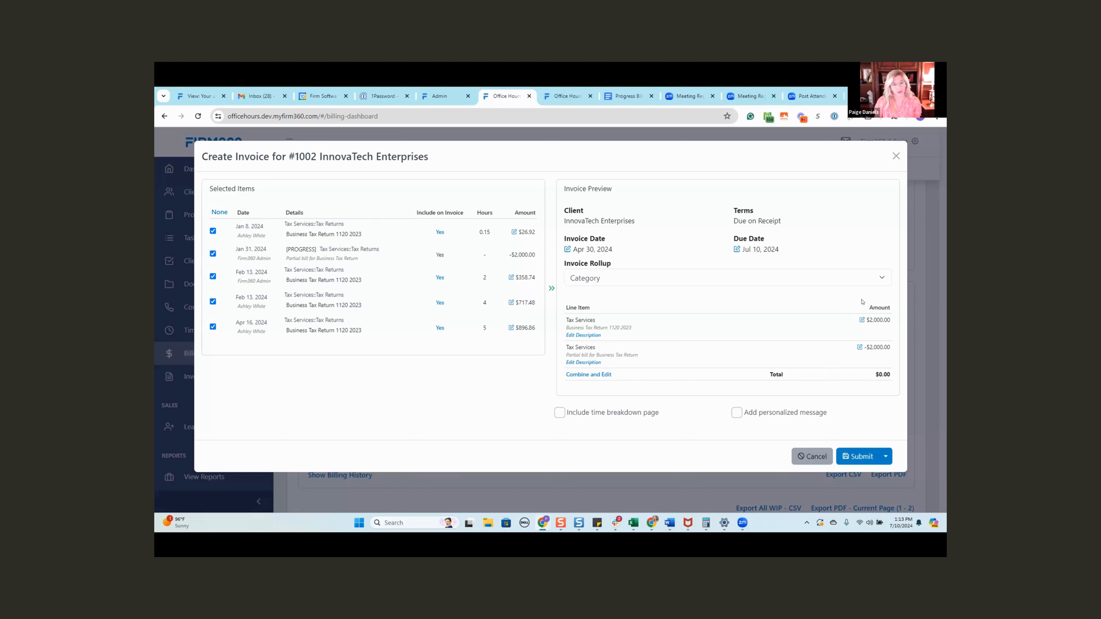
{"action": "left_click", "coordinate": [895, 154]}
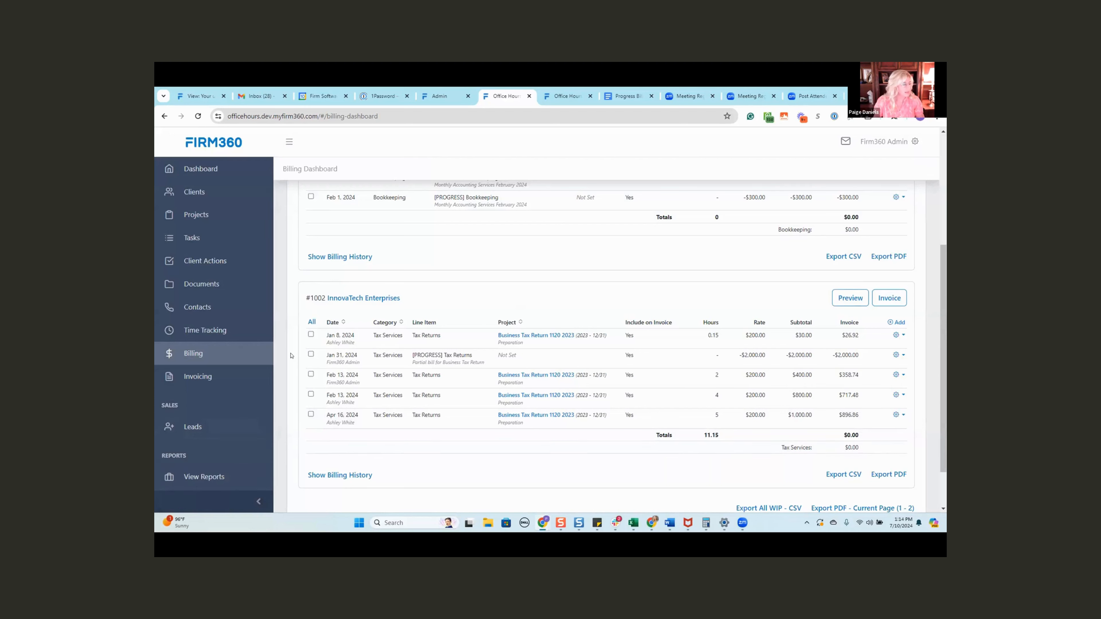
Draft a 2000 progress bill described "Partial bill for April 2024" from InnovaTech's four time entries, cancel it, and clear the selection
{"action": "left_click", "coordinate": [311, 334]}
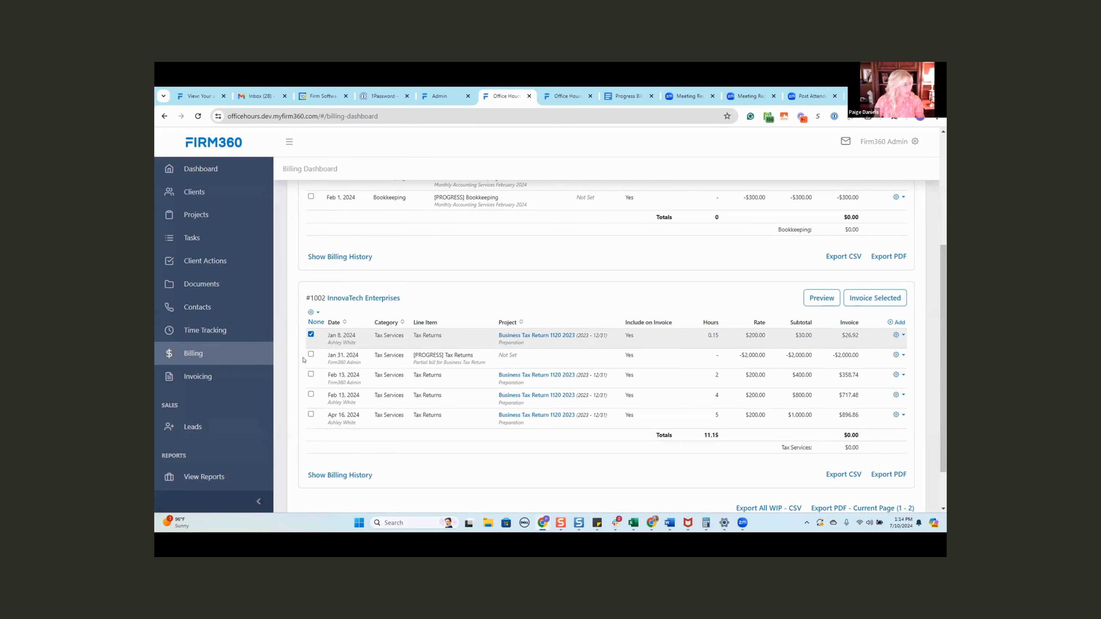
{"action": "left_click", "coordinate": [310, 374]}
{"action": "left_click", "coordinate": [311, 394]}
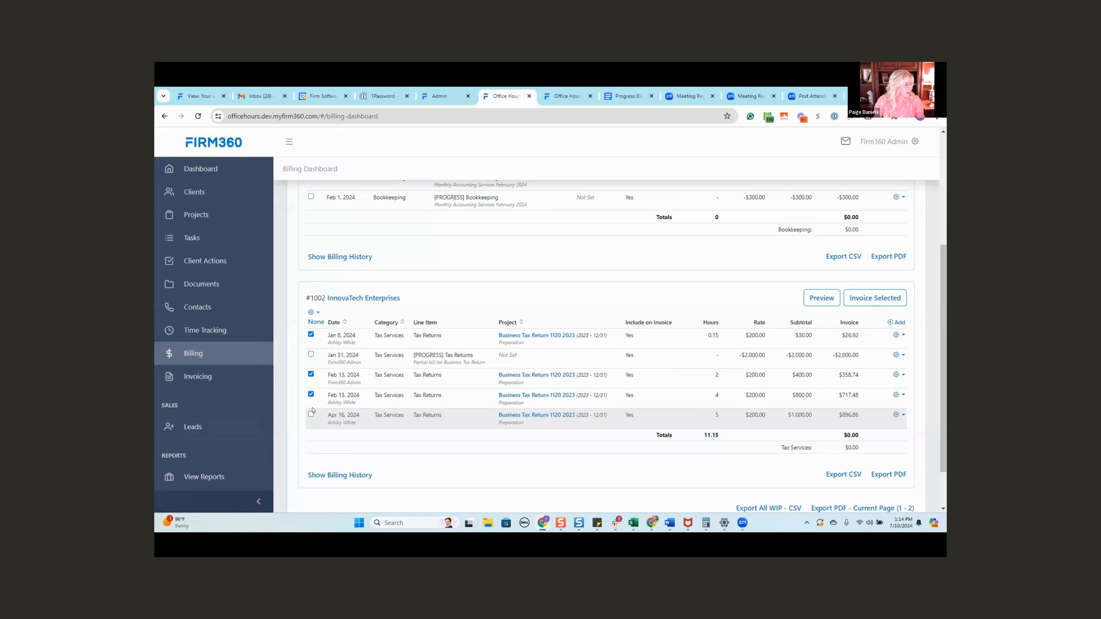
{"action": "left_click", "coordinate": [311, 414]}
{"action": "left_click", "coordinate": [311, 313]}
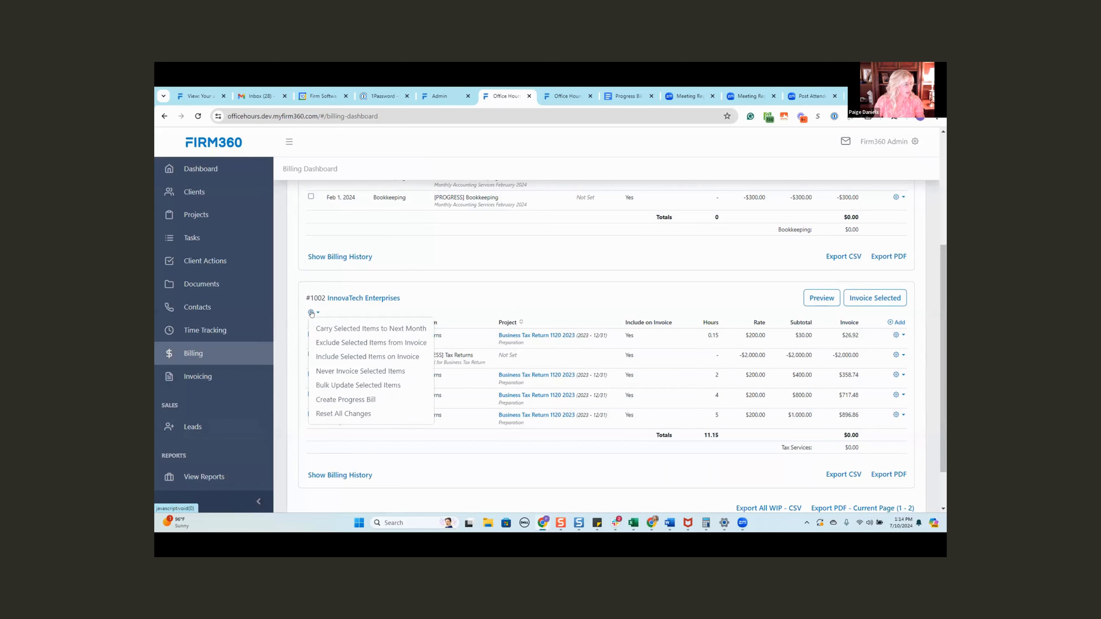
{"action": "left_click", "coordinate": [352, 400]}
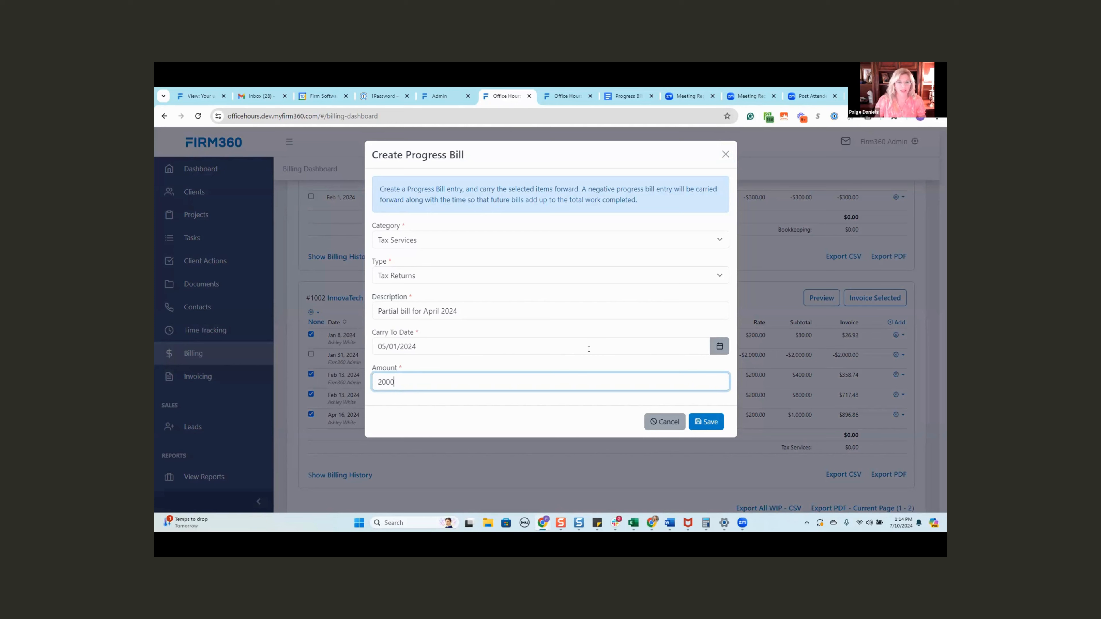
{"action": "left_click", "coordinate": [663, 422]}
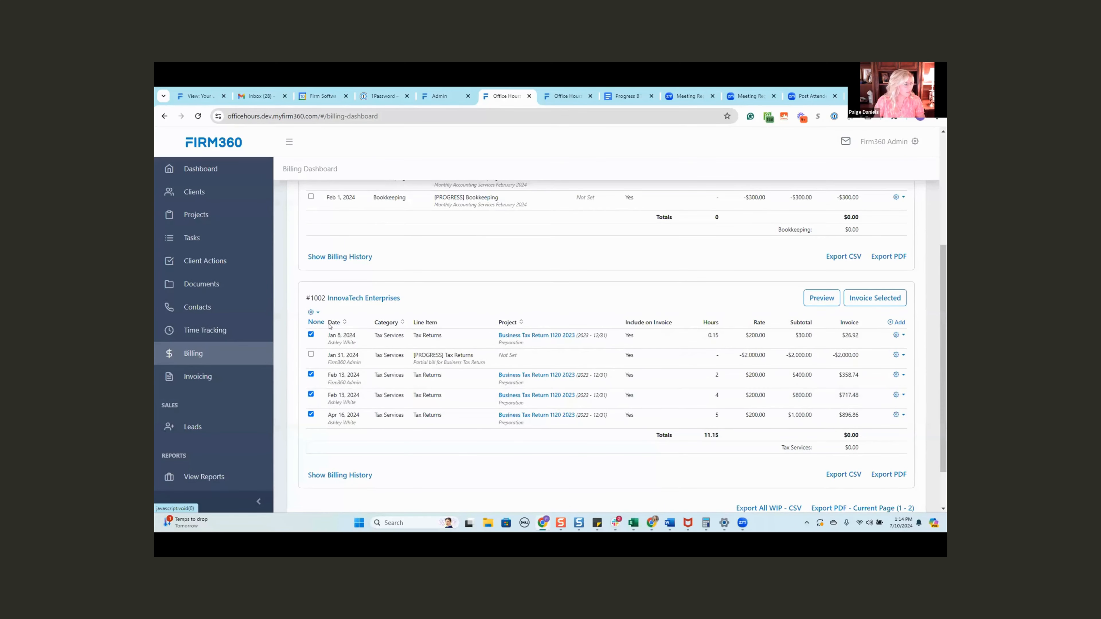
{"action": "left_click", "coordinate": [316, 321]}
Create and submit InnovaTech's Apr 30, 2024 invoice with all its items, and open TechNova Solutions Inc.'s billing records
{"action": "left_click", "coordinate": [880, 297]}
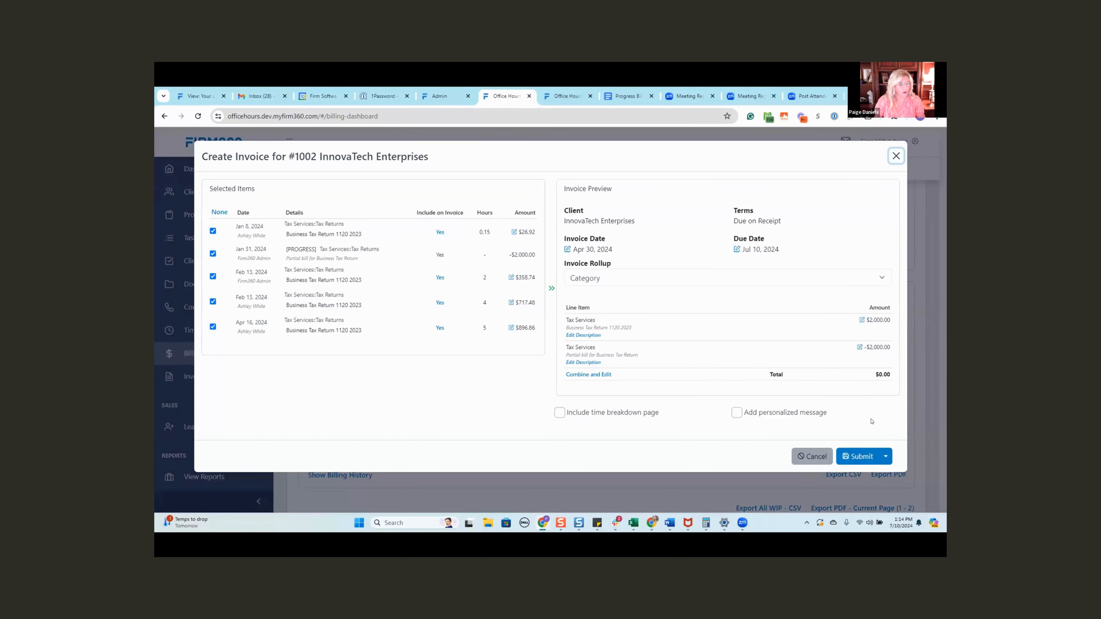
{"action": "left_click", "coordinate": [858, 456]}
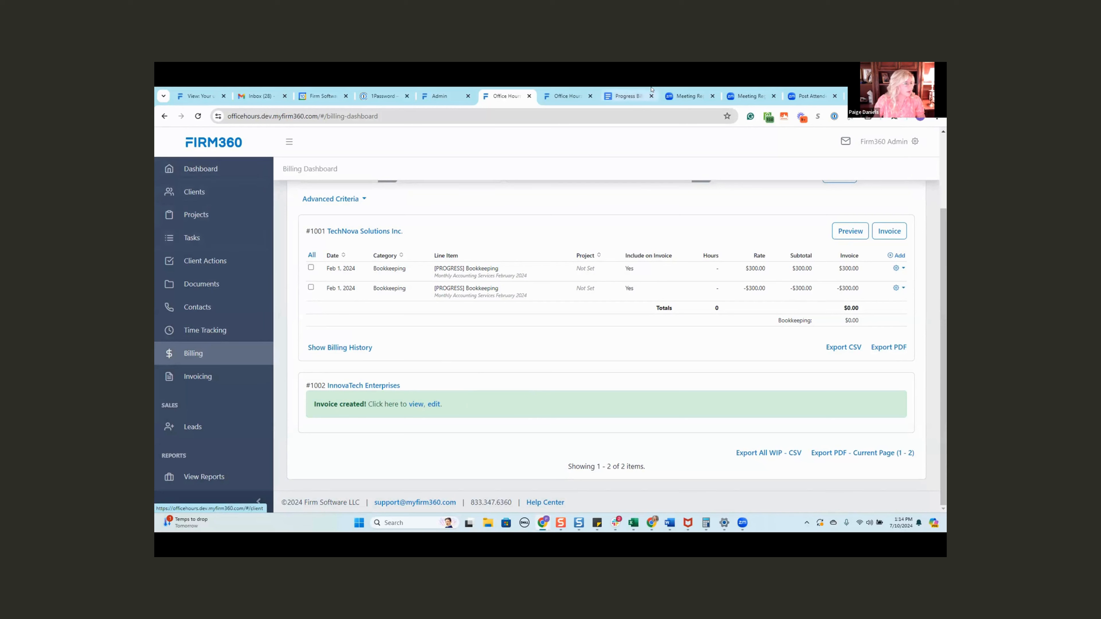
{"action": "left_click", "coordinate": [573, 96]}
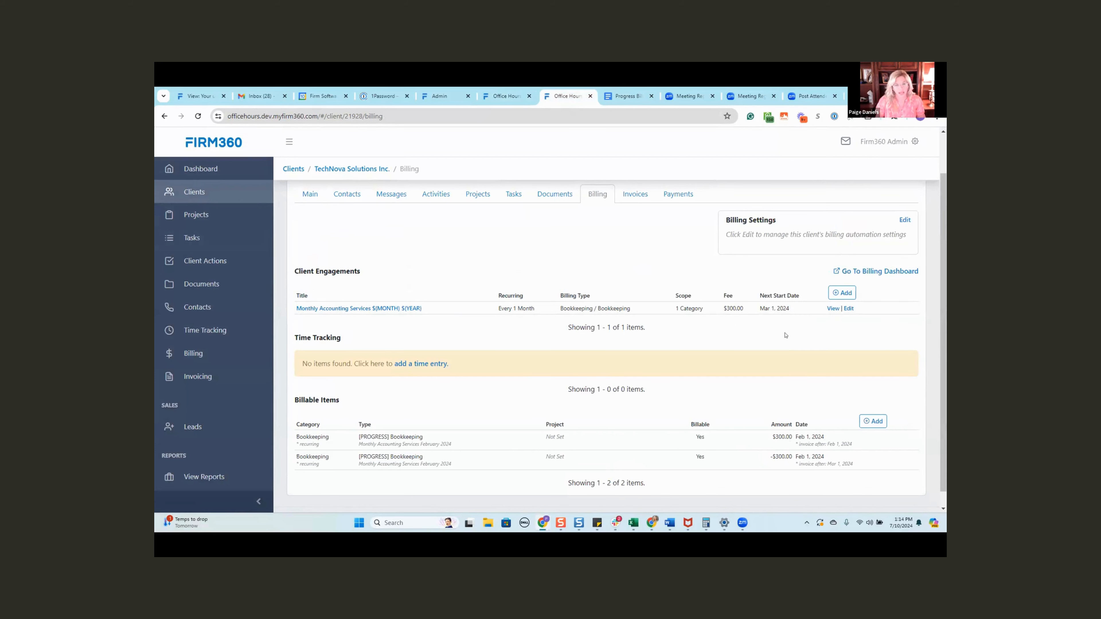
Review the settings of TechNova's Monthly Accounting Services engagement, including its progress bill option, and close it without changes
{"action": "left_click", "coordinate": [847, 308]}
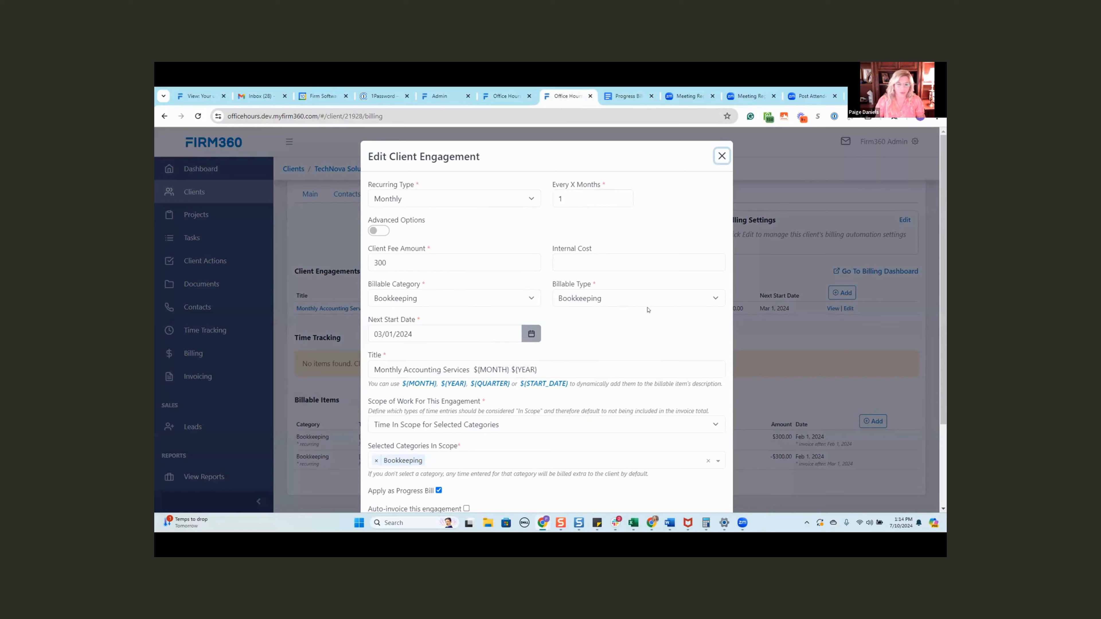
{"action": "scroll", "coordinate": [659, 319], "scroll_direction": "down", "scroll_amount": 2}
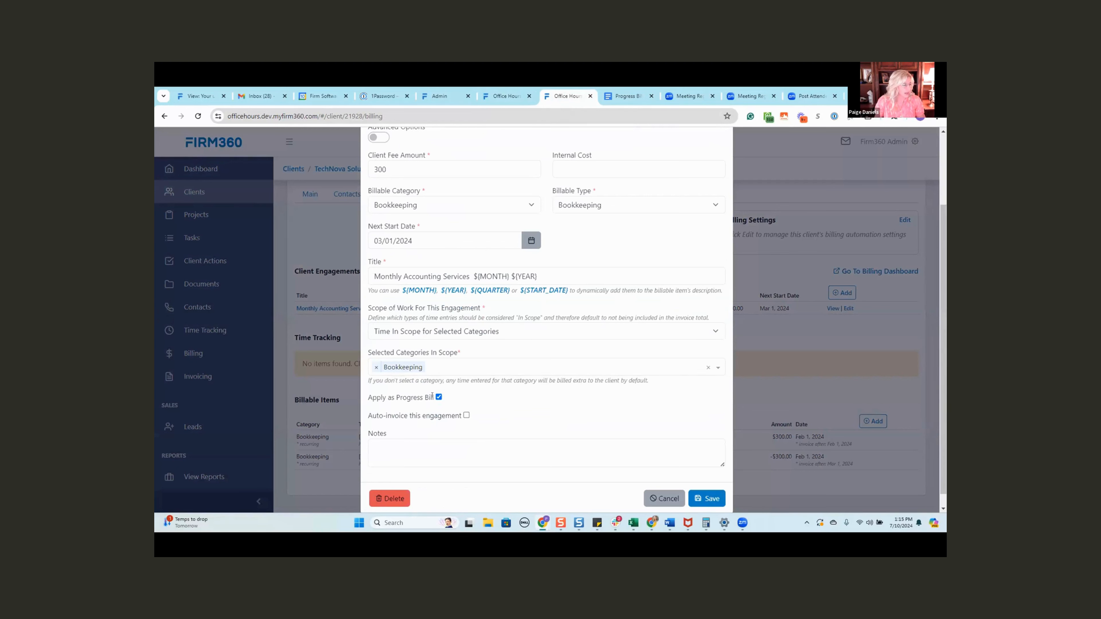
{"action": "left_click", "coordinate": [664, 498]}
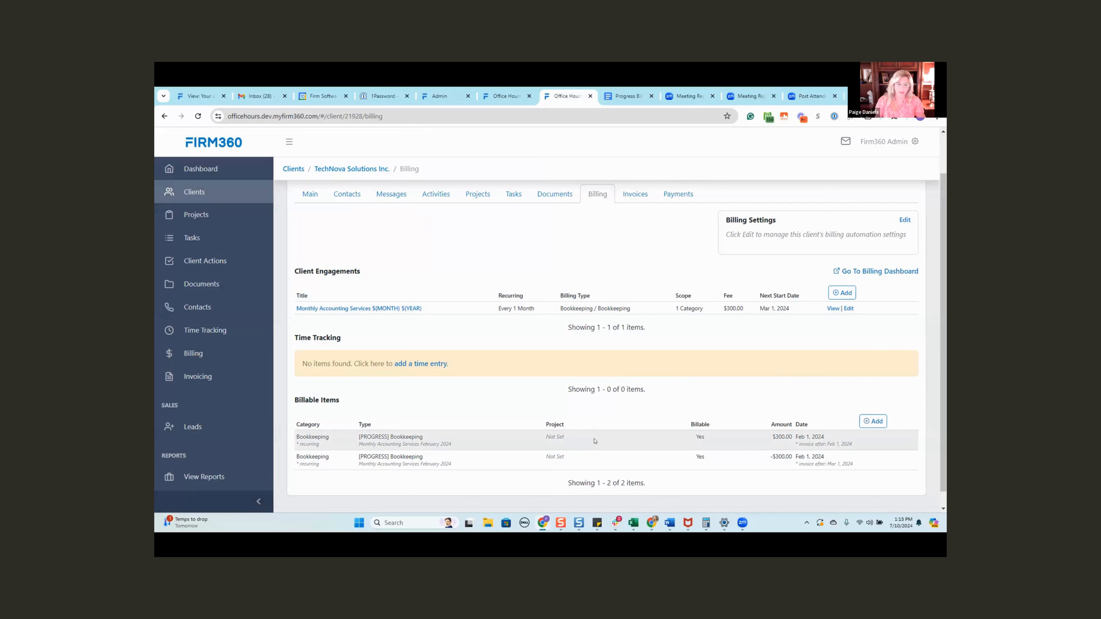
Start an invoice from TechNova's positive $300.00 progress bookkeeping item on the billing dashboard and set its invoice date to Feb 1, 2024
{"action": "left_click", "coordinate": [891, 272]}
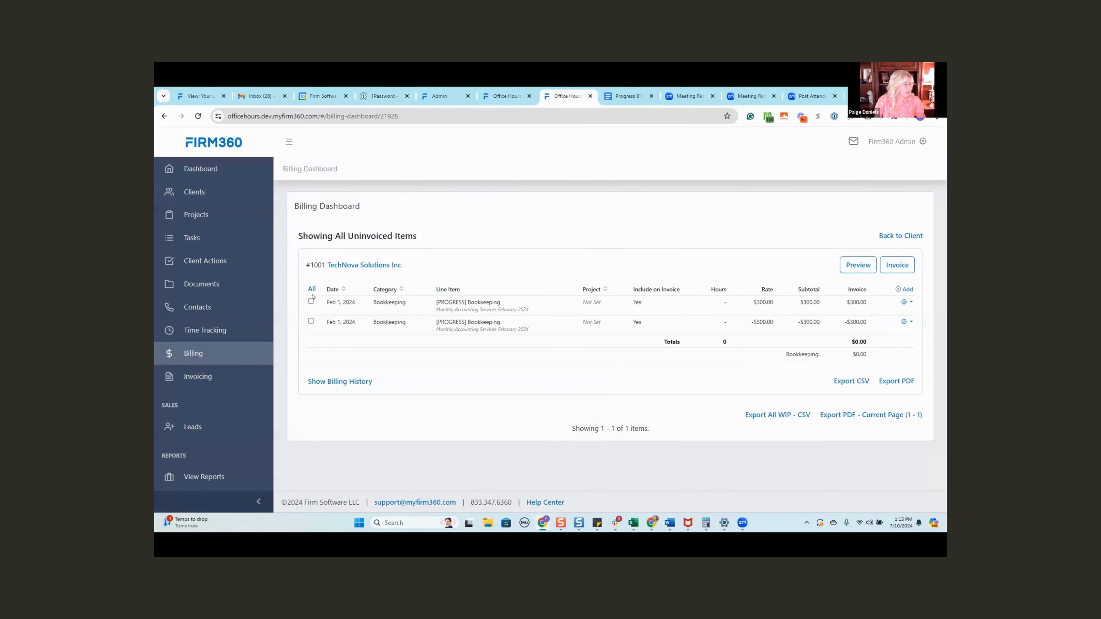
{"action": "left_click", "coordinate": [311, 300]}
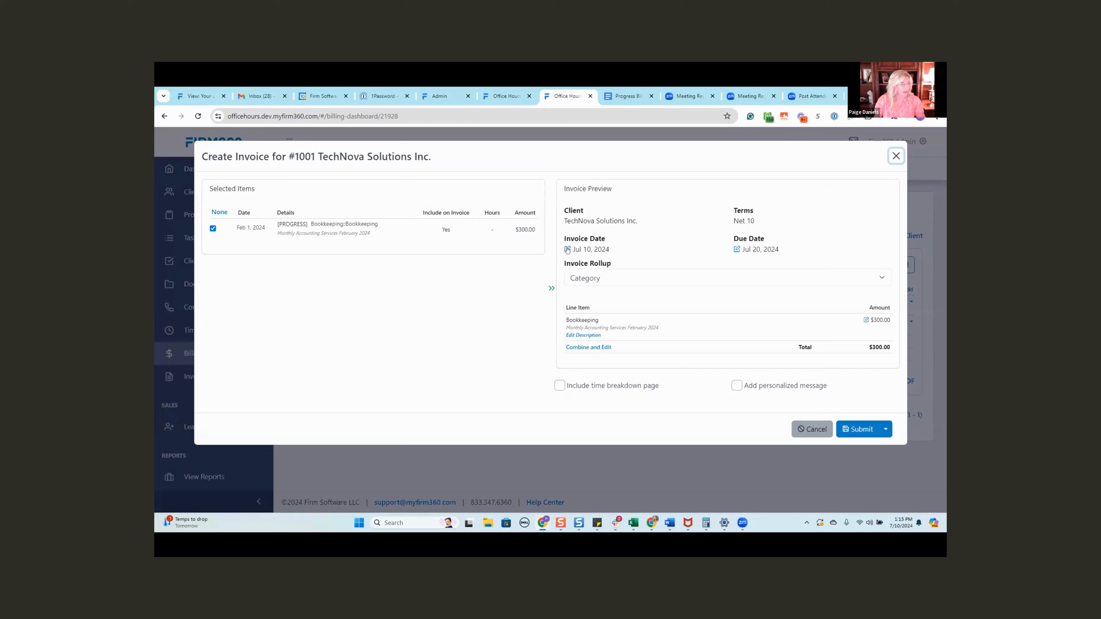
{"action": "left_click", "coordinate": [567, 250]}
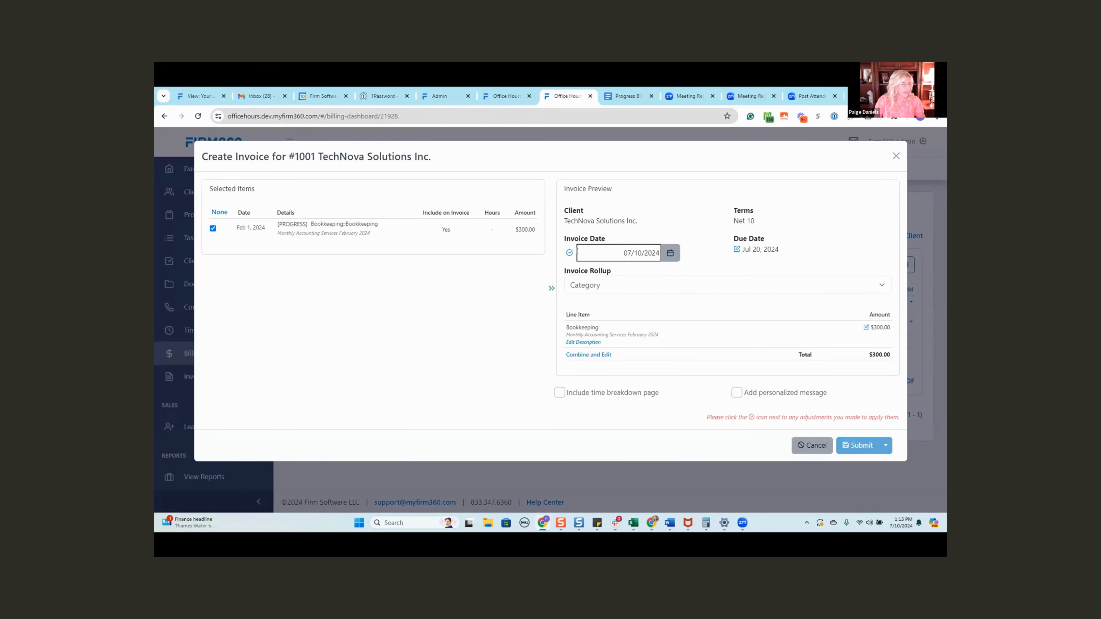
{"action": "left_click", "coordinate": [570, 253]}
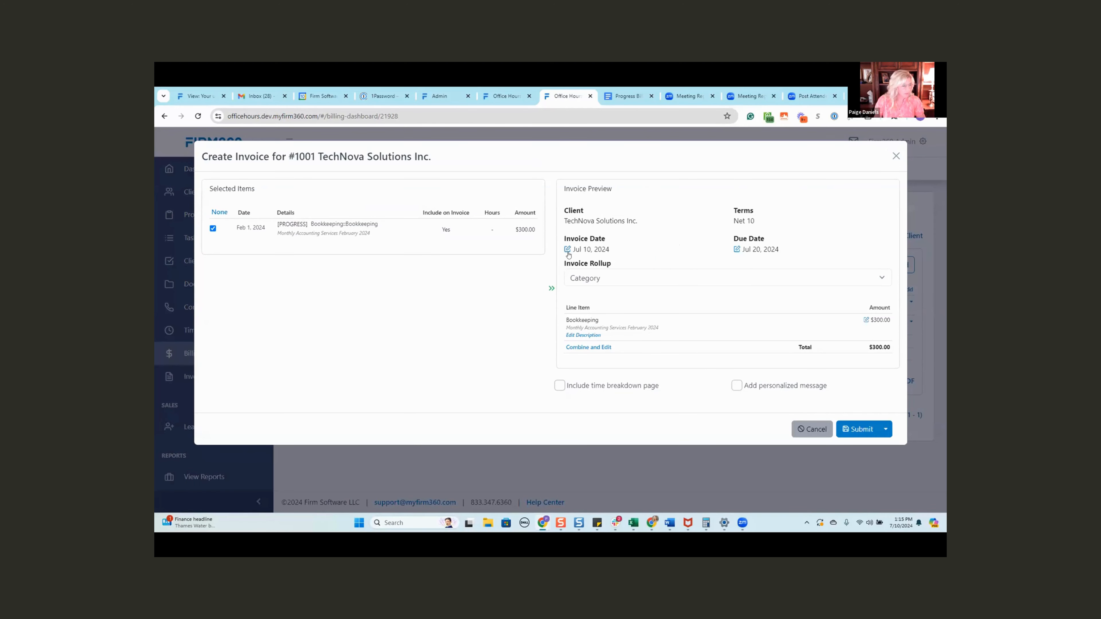
{"action": "left_click", "coordinate": [567, 250]}
{"action": "left_click", "coordinate": [670, 253]}
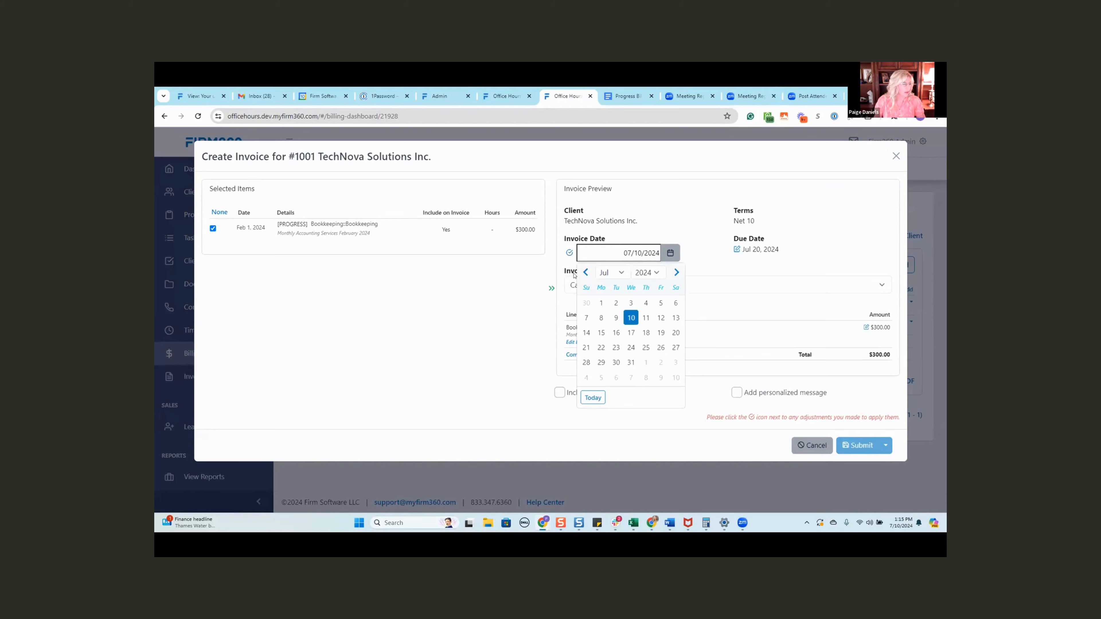
{"action": "left_click", "coordinate": [584, 272]}
{"action": "left_click", "coordinate": [585, 273]}
{"action": "left_click", "coordinate": [584, 272]}
{"action": "left_click", "coordinate": [584, 272]}
{"action": "left_click", "coordinate": [584, 272]}
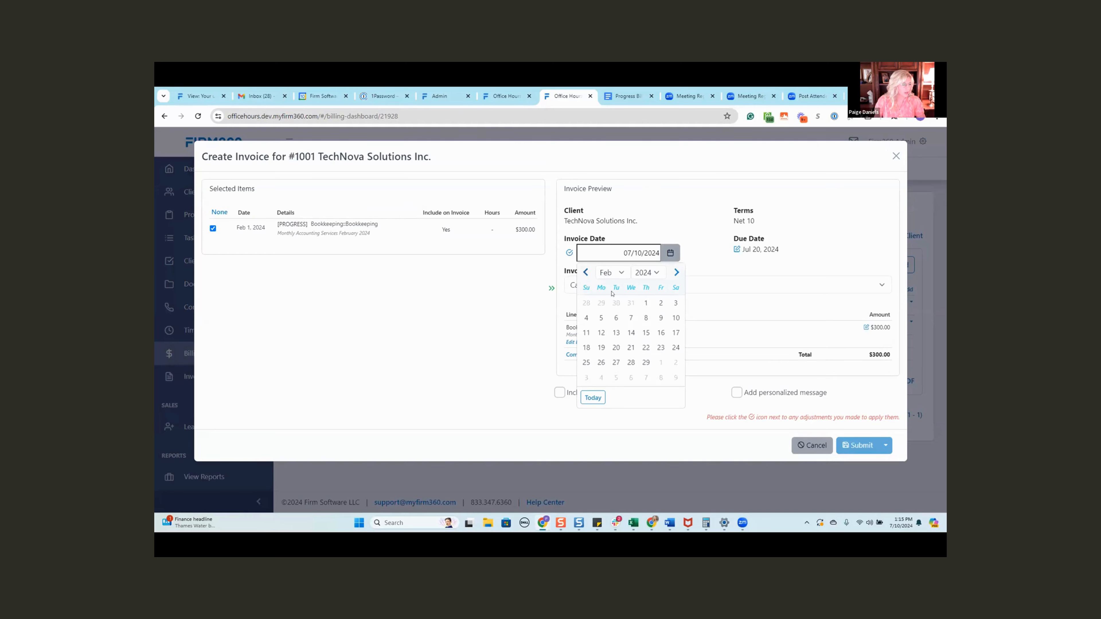
{"action": "left_click", "coordinate": [648, 303]}
{"action": "left_click", "coordinate": [569, 252]}
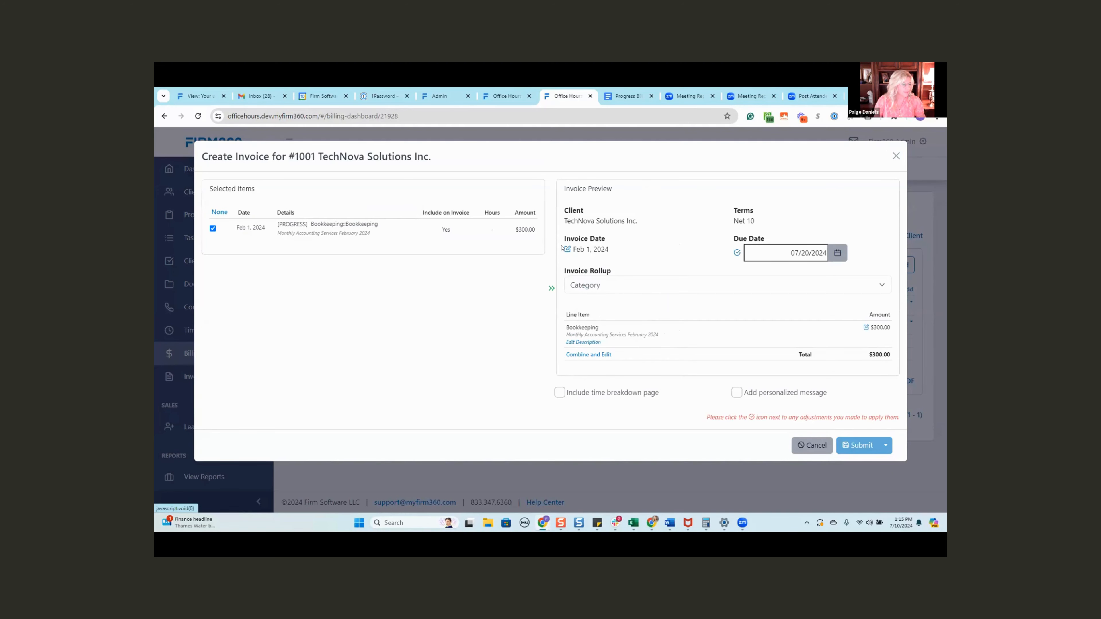
Set the TechNova invoice's due date to Feb 1, 2024 and submit the invoice
{"action": "left_click", "coordinate": [837, 253]}
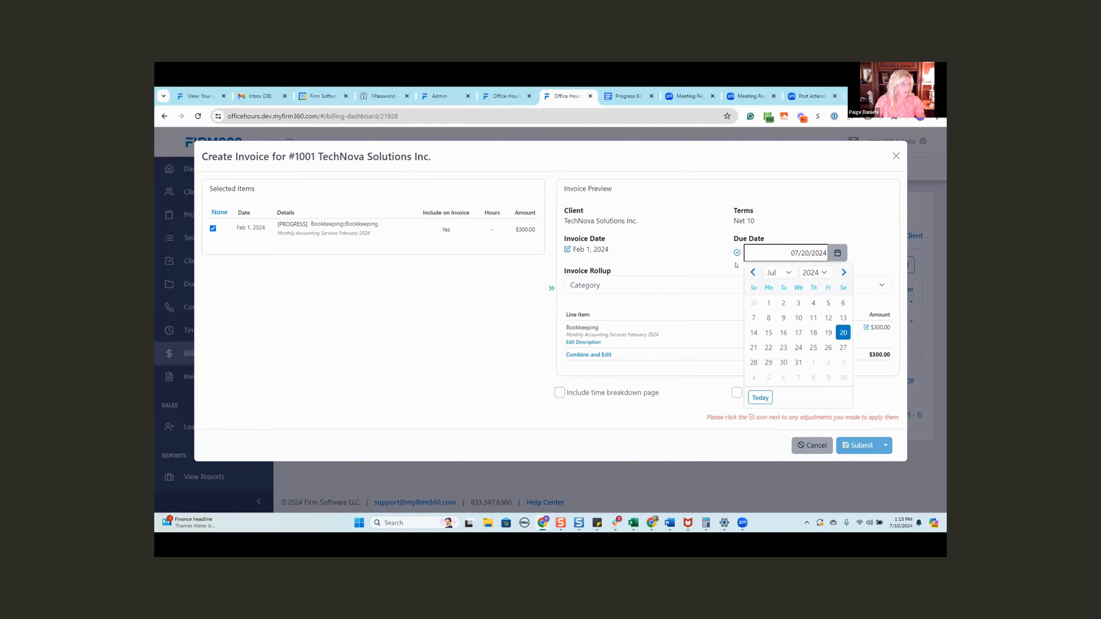
{"action": "left_click", "coordinate": [753, 273]}
{"action": "left_click", "coordinate": [753, 273]}
{"action": "left_click", "coordinate": [753, 272]}
{"action": "left_click", "coordinate": [753, 273]}
{"action": "left_click", "coordinate": [753, 272]}
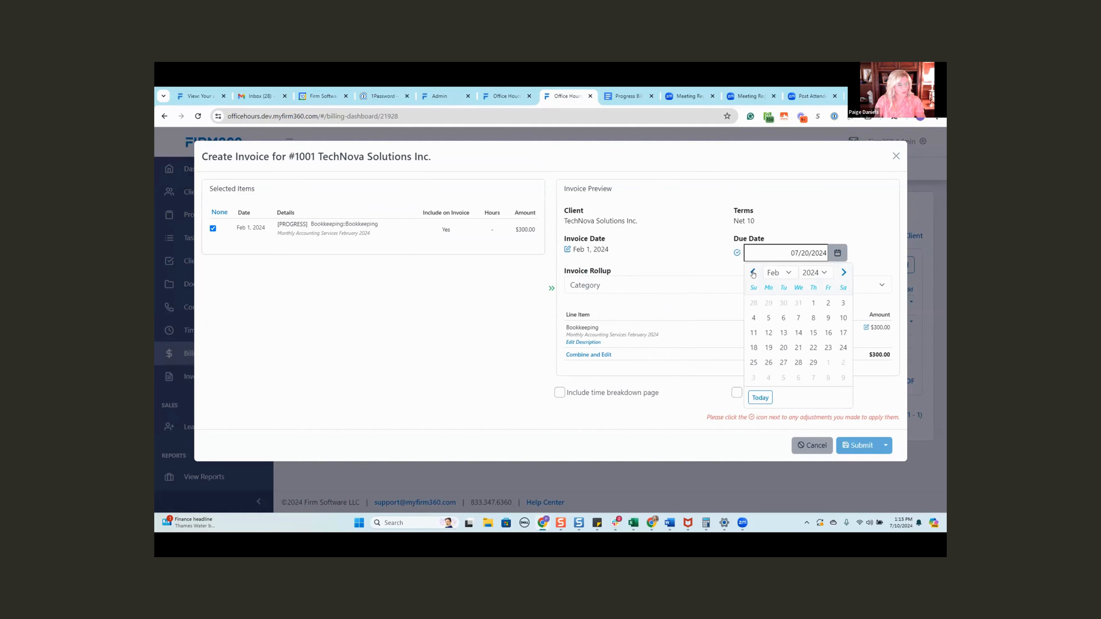
{"action": "left_click", "coordinate": [814, 302]}
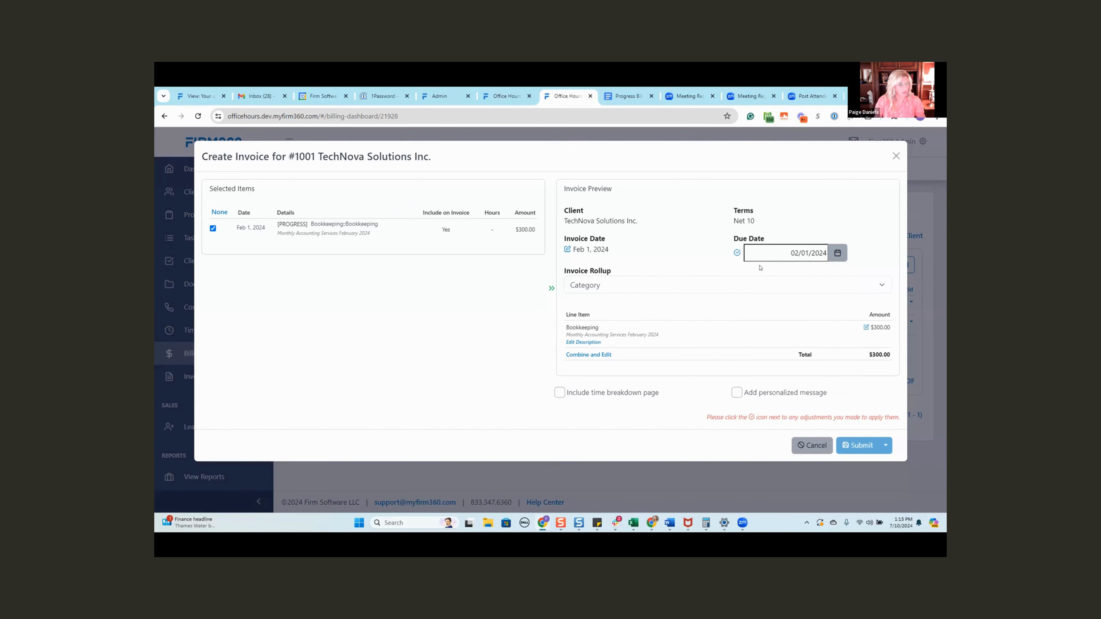
{"action": "left_click", "coordinate": [738, 253]}
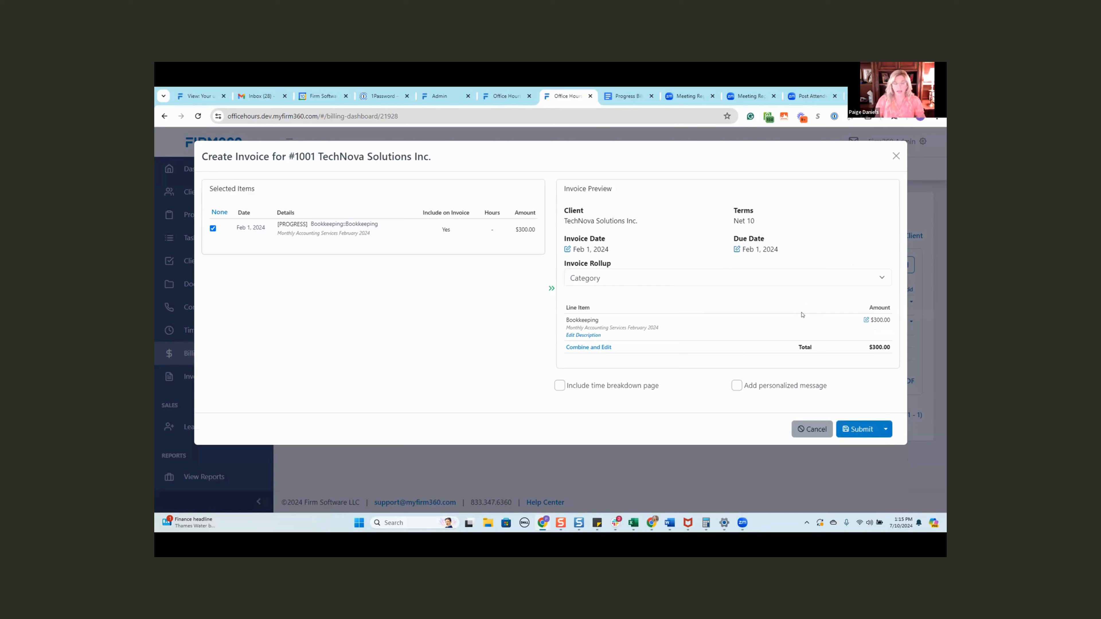
{"action": "left_click", "coordinate": [854, 429]}
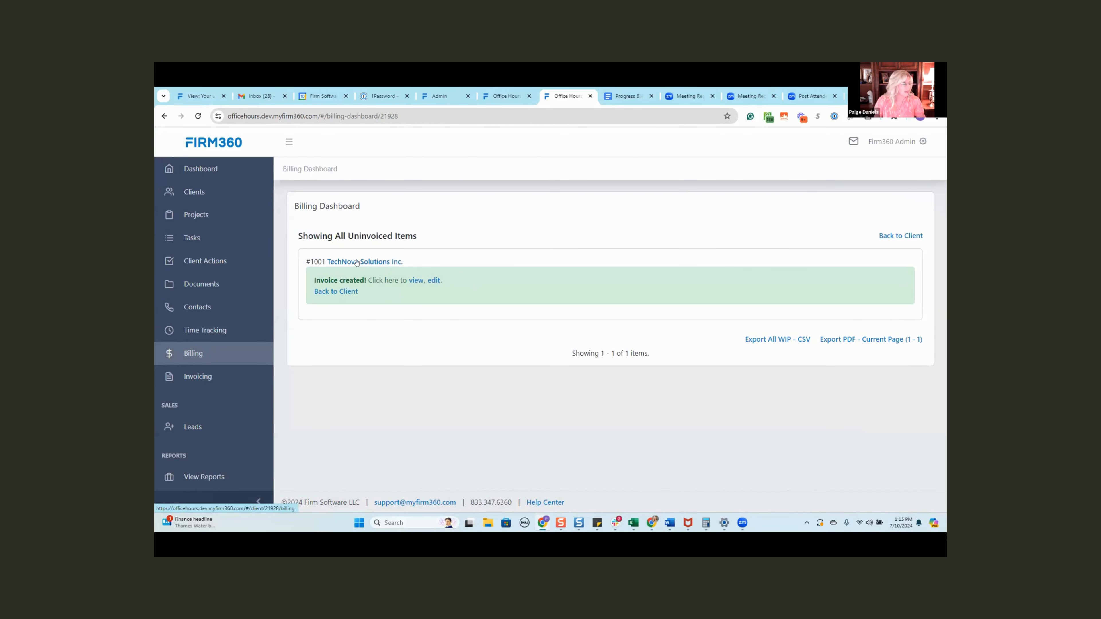
Start a time entry on TechNova's Bookkeeping January 2024 project and date it 02/06/2024
{"action": "left_click", "coordinate": [205, 192]}
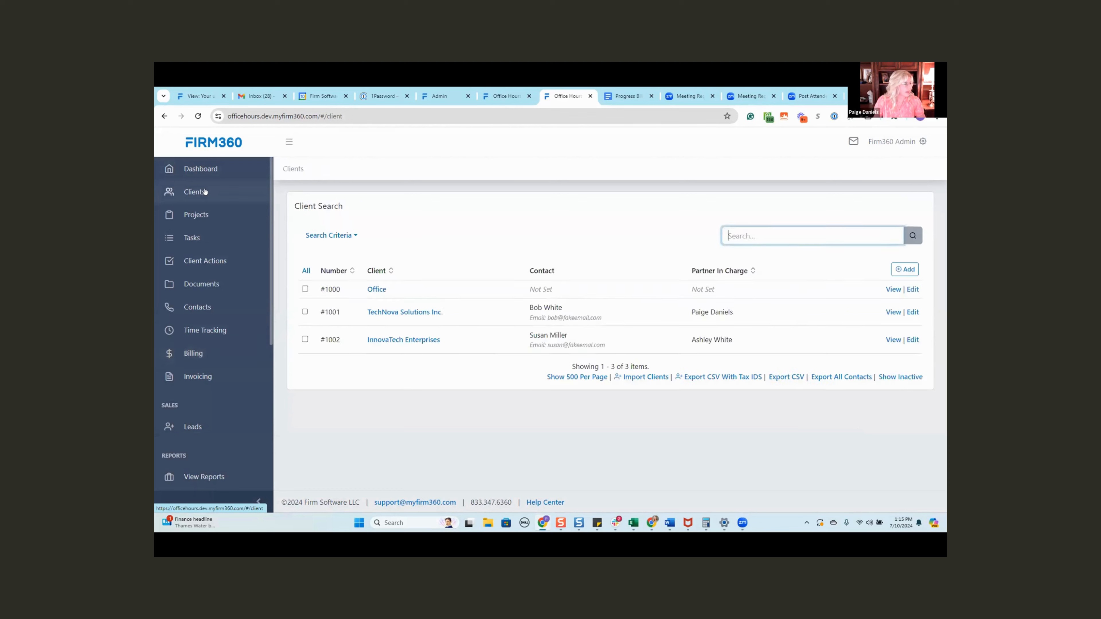
{"action": "left_click", "coordinate": [195, 214]}
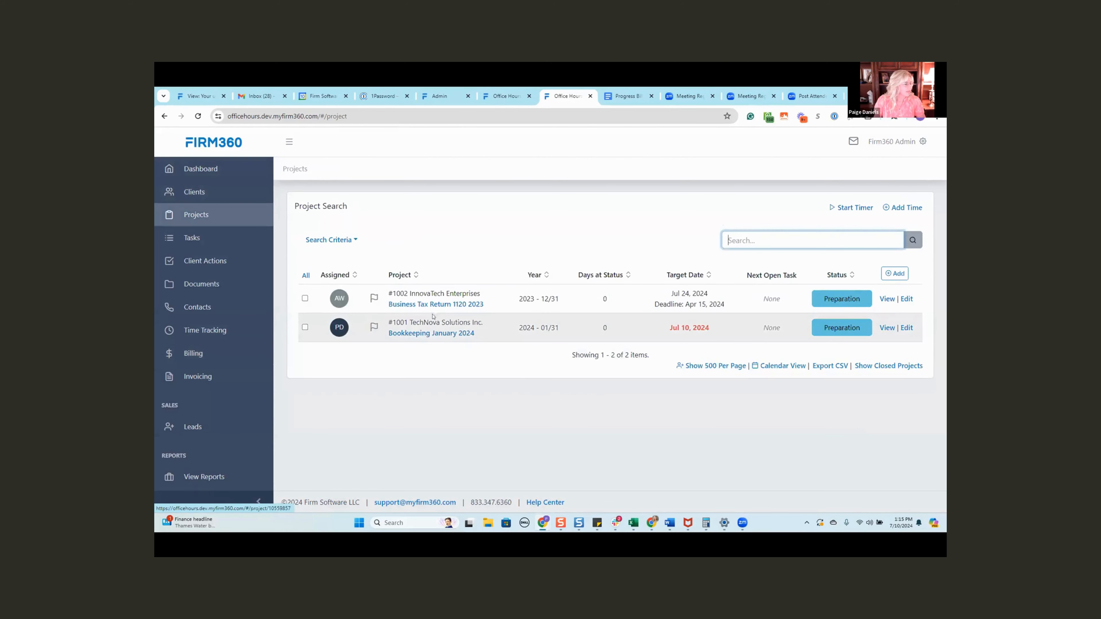
{"action": "left_click", "coordinate": [422, 335]}
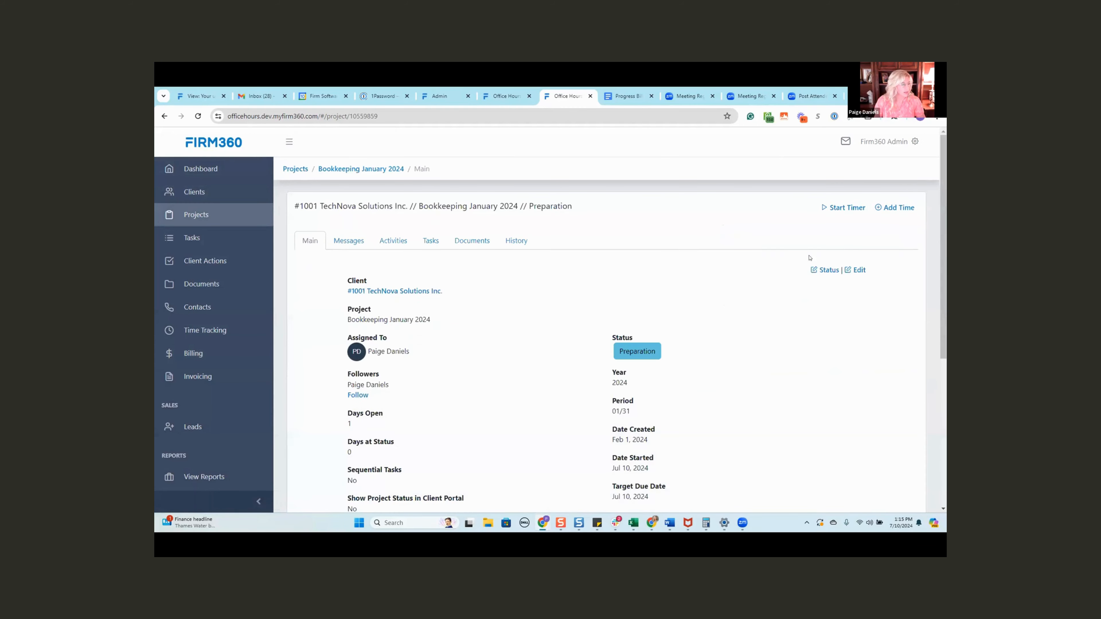
{"action": "left_click", "coordinate": [896, 208]}
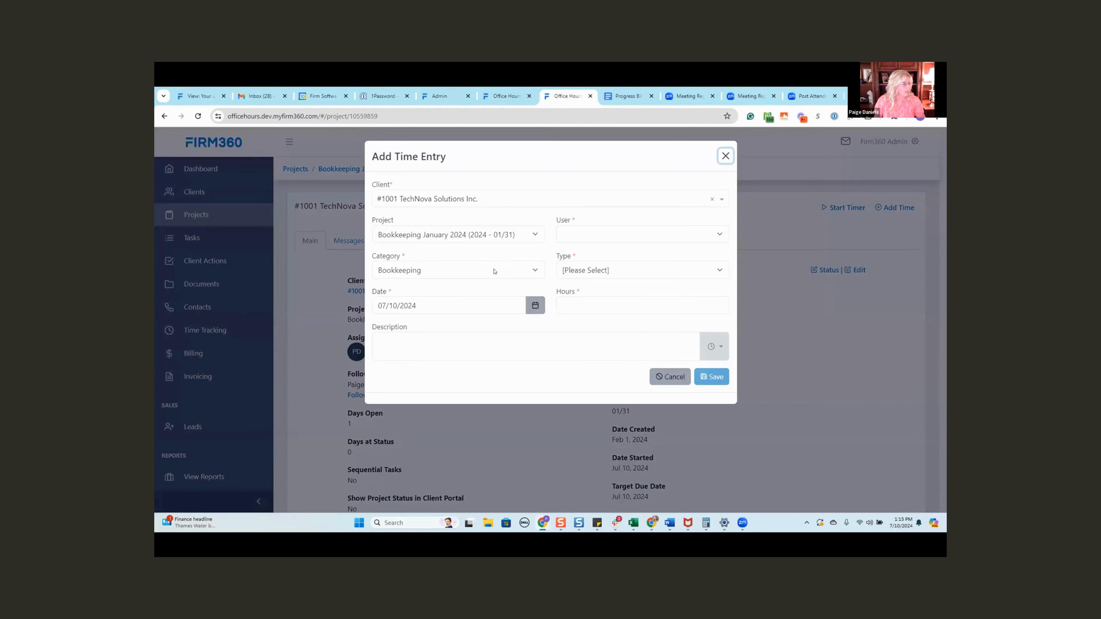
{"action": "left_click", "coordinate": [535, 306]}
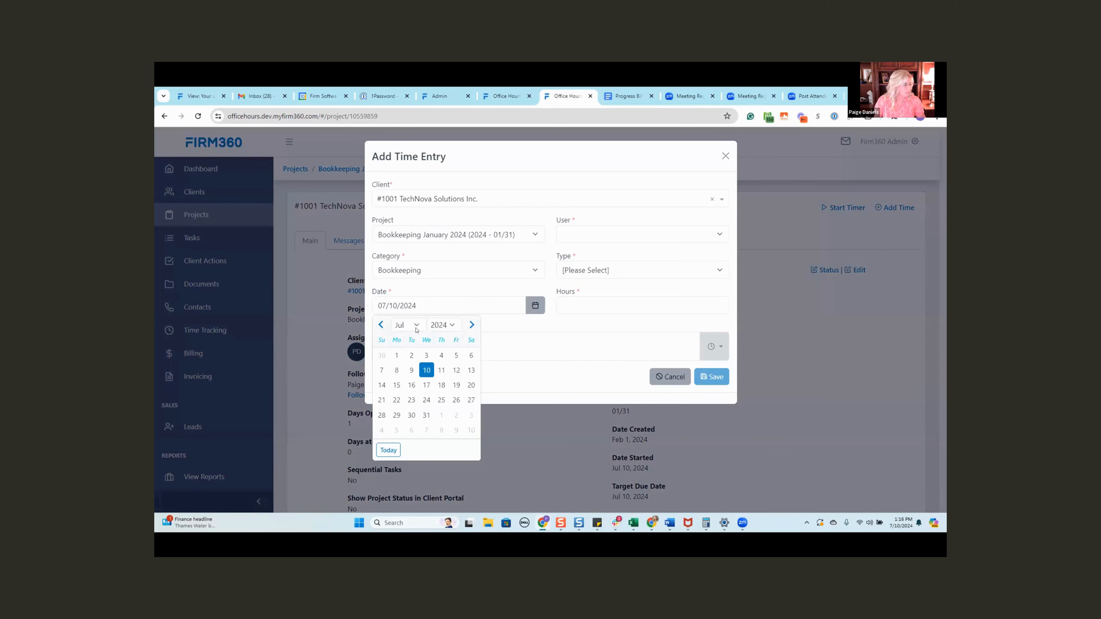
{"action": "left_click", "coordinate": [382, 324]}
{"action": "left_click", "coordinate": [382, 324]}
{"action": "left_click", "coordinate": [382, 324]}
{"action": "left_click", "coordinate": [382, 324]}
{"action": "left_click", "coordinate": [382, 324]}
{"action": "left_click", "coordinate": [410, 371]}
Enter 2 hours for the project's assignee with type Bookkeeping and save the time entry
{"action": "left_click", "coordinate": [598, 304]}
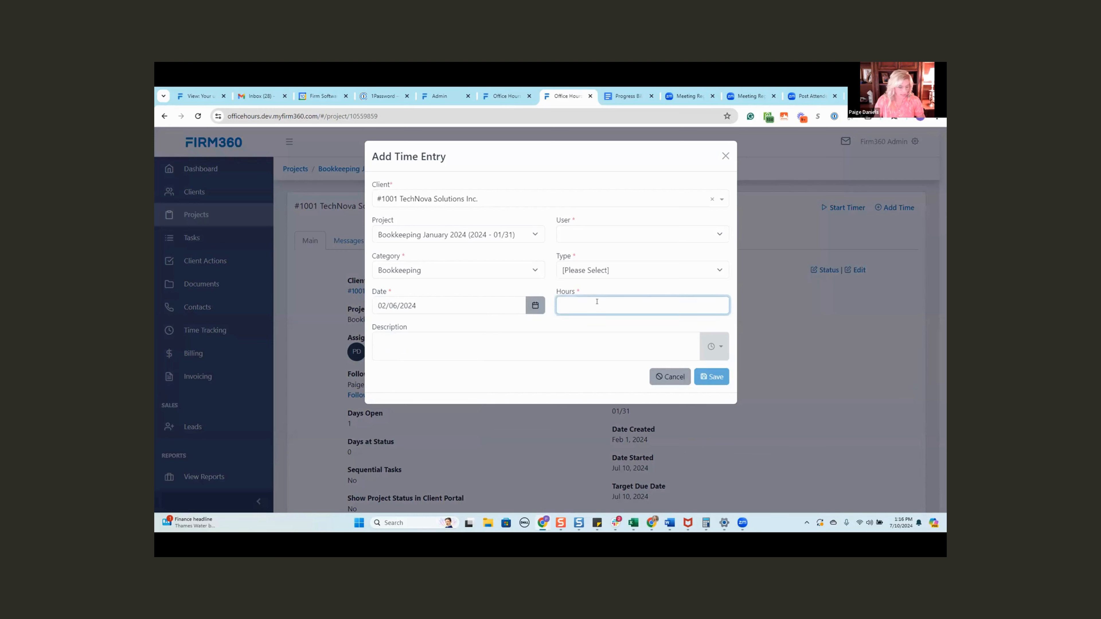
{"action": "type", "text": "2"}
{"action": "left_click", "coordinate": [625, 237]}
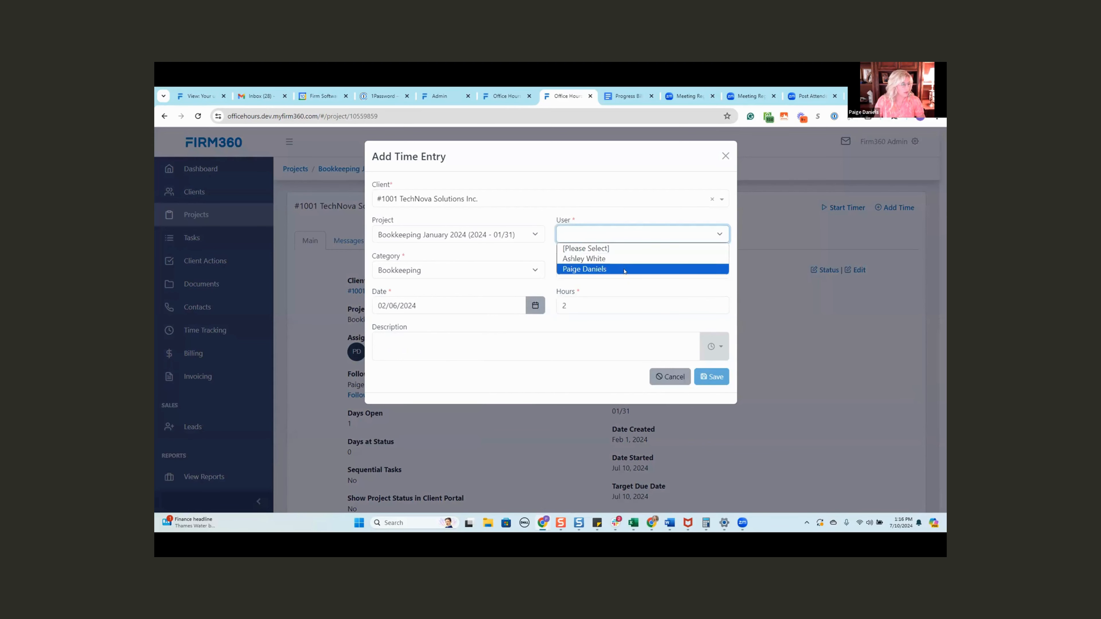
{"action": "left_click", "coordinate": [624, 265]}
{"action": "left_click", "coordinate": [611, 270]}
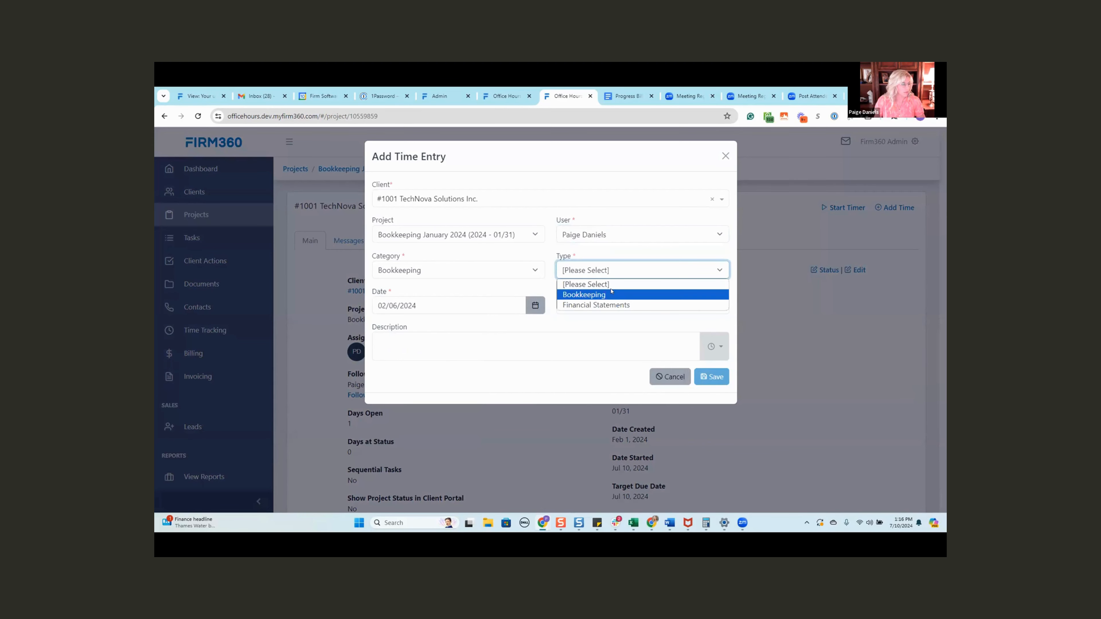
{"action": "left_click", "coordinate": [590, 295]}
{"action": "left_click", "coordinate": [711, 377]}
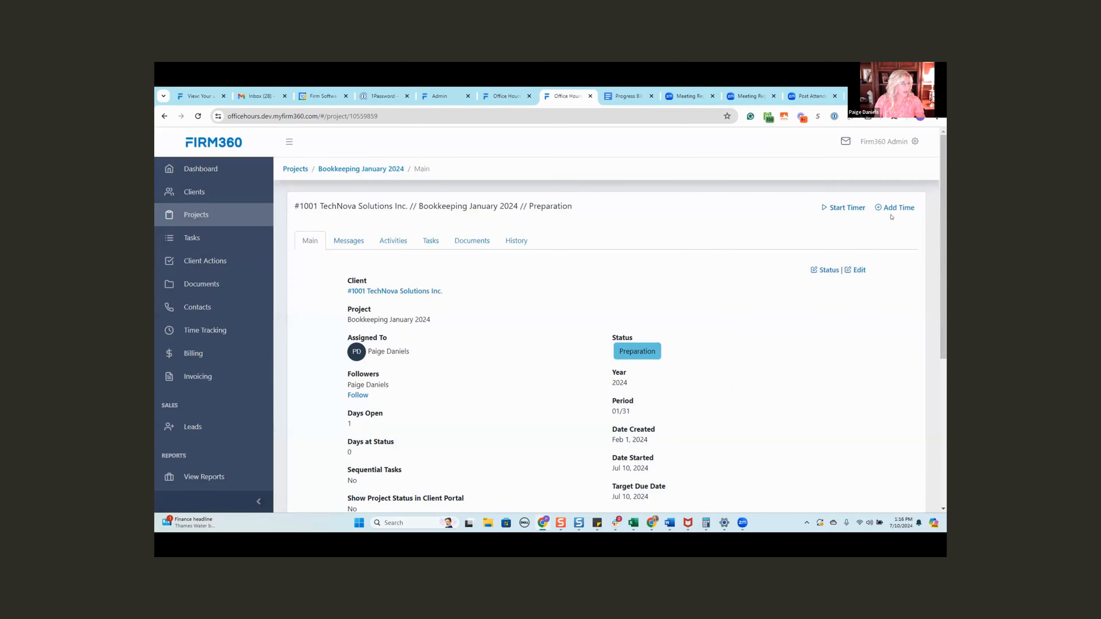
Add a second 2-hour Bookkeeping time entry dated 02/20/2024 for the same staff member on this project
{"action": "left_click", "coordinate": [891, 208]}
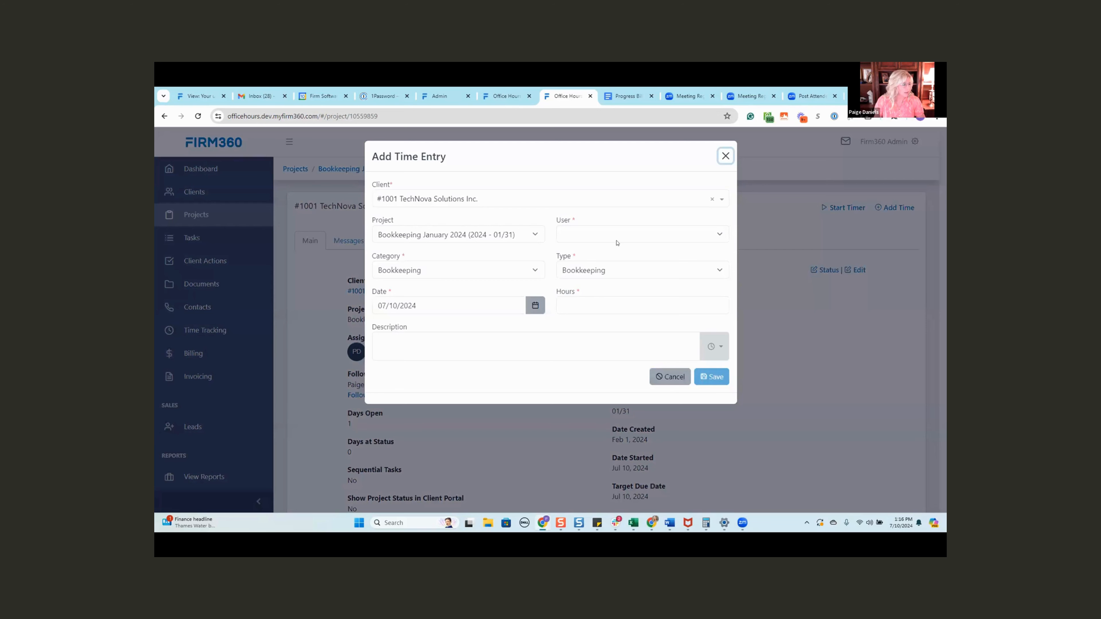
{"action": "left_click", "coordinate": [617, 241]}
{"action": "left_click", "coordinate": [589, 268]}
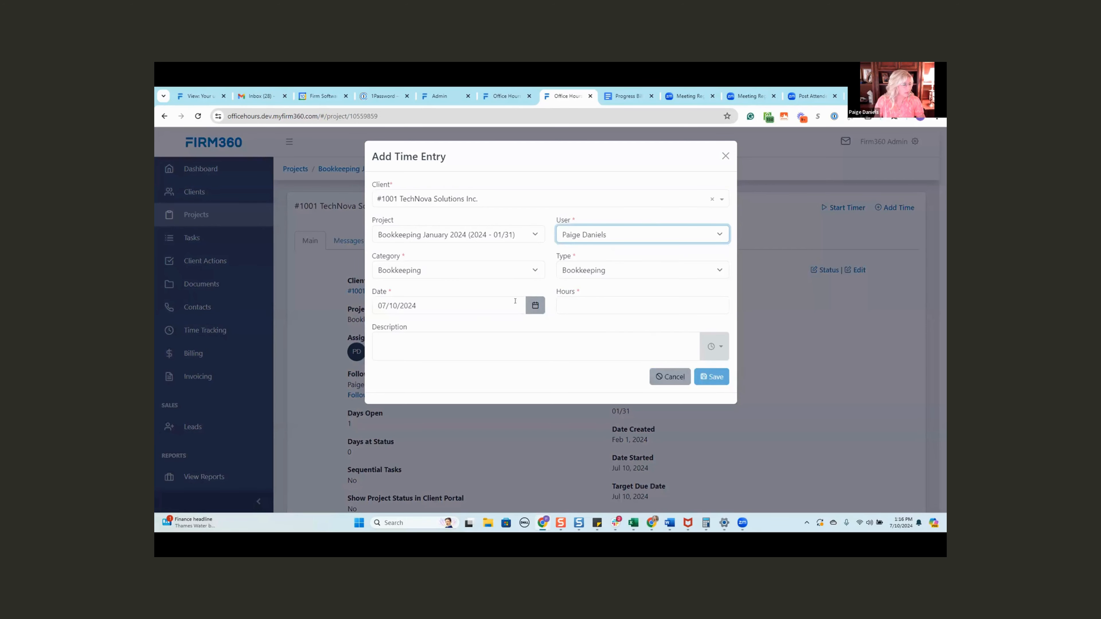
{"action": "left_click", "coordinate": [534, 306]}
{"action": "left_click", "coordinate": [380, 325]}
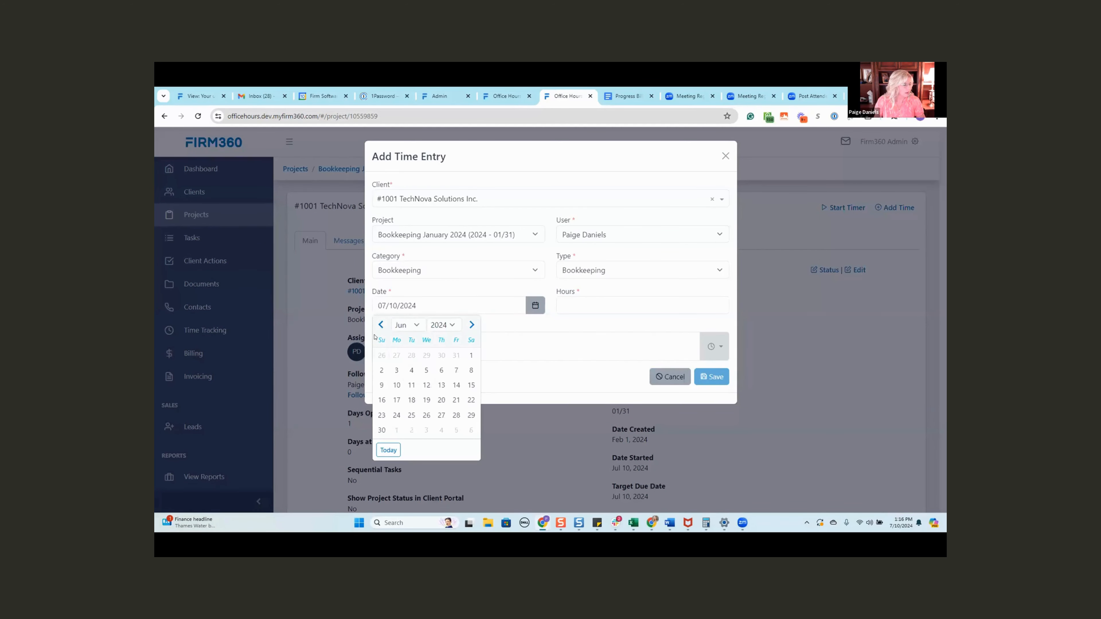
{"action": "left_click", "coordinate": [381, 324]}
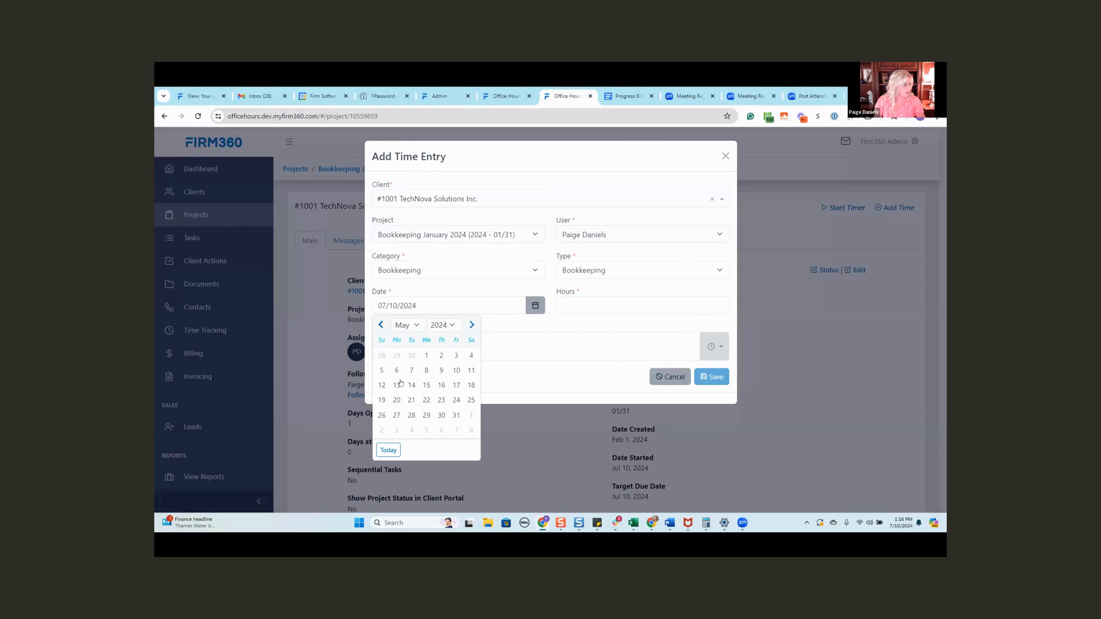
{"action": "left_click", "coordinate": [380, 324]}
{"action": "left_click", "coordinate": [380, 325]}
{"action": "left_click", "coordinate": [380, 325]}
{"action": "left_click", "coordinate": [411, 399]}
{"action": "left_click", "coordinate": [587, 308]}
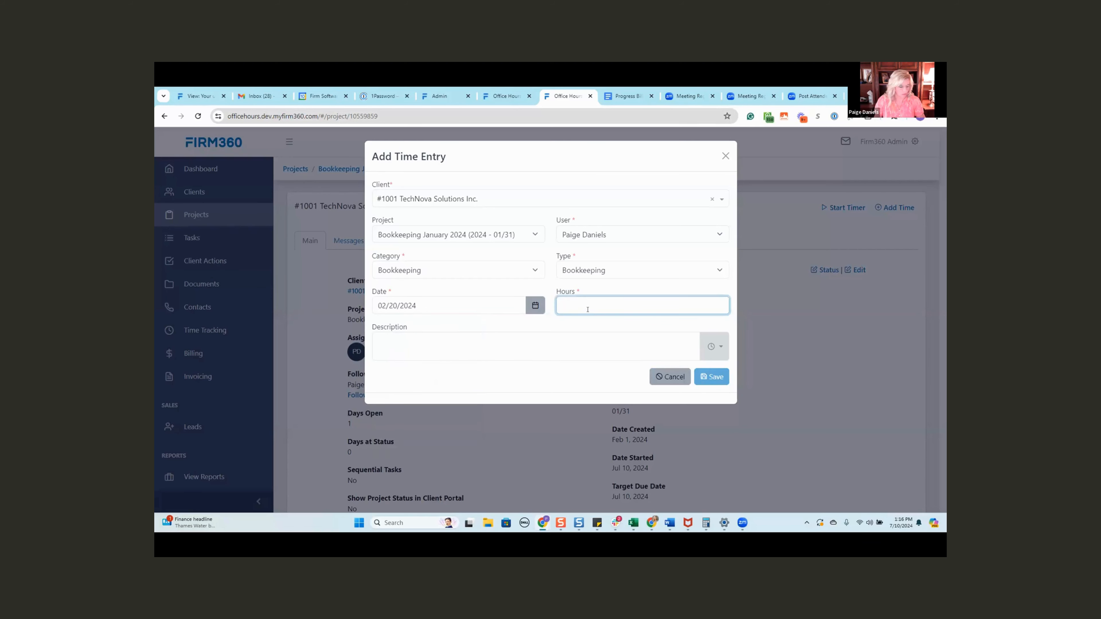
{"action": "type", "text": "2"}
{"action": "left_click", "coordinate": [712, 376]}
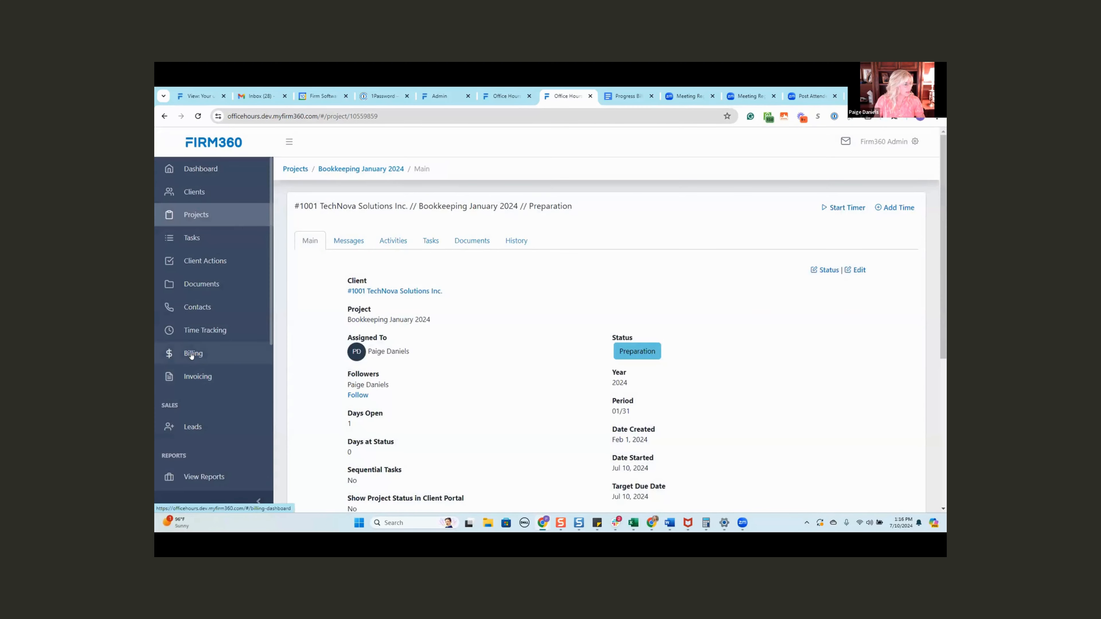
Set the billing dashboard's period ending to 02/29/2024 to view TechNova's uninvoiced items through February
{"action": "left_click", "coordinate": [191, 353]}
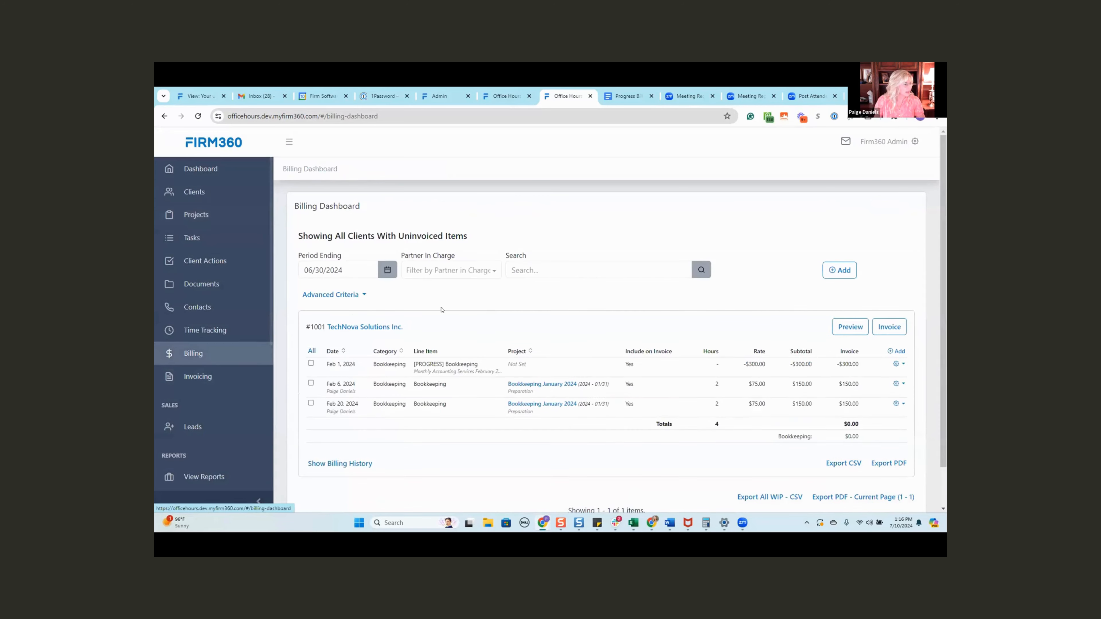
{"action": "left_click", "coordinate": [385, 272]}
{"action": "left_click", "coordinate": [308, 290]}
{"action": "left_click", "coordinate": [307, 289]}
{"action": "left_click", "coordinate": [308, 289]}
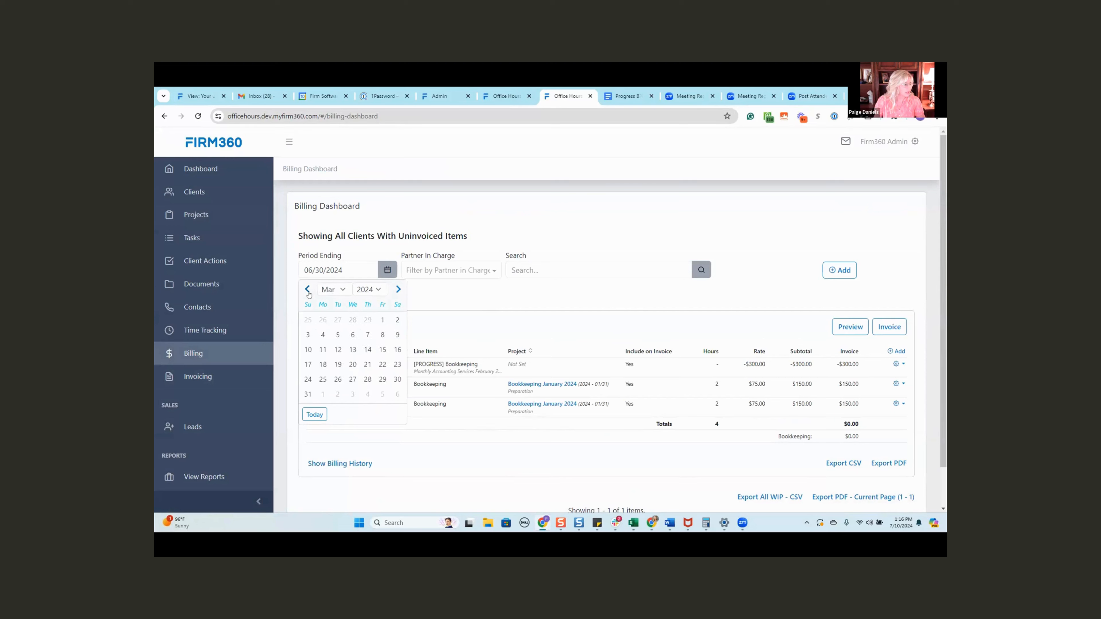
{"action": "left_click", "coordinate": [307, 290]}
{"action": "left_click", "coordinate": [367, 379]}
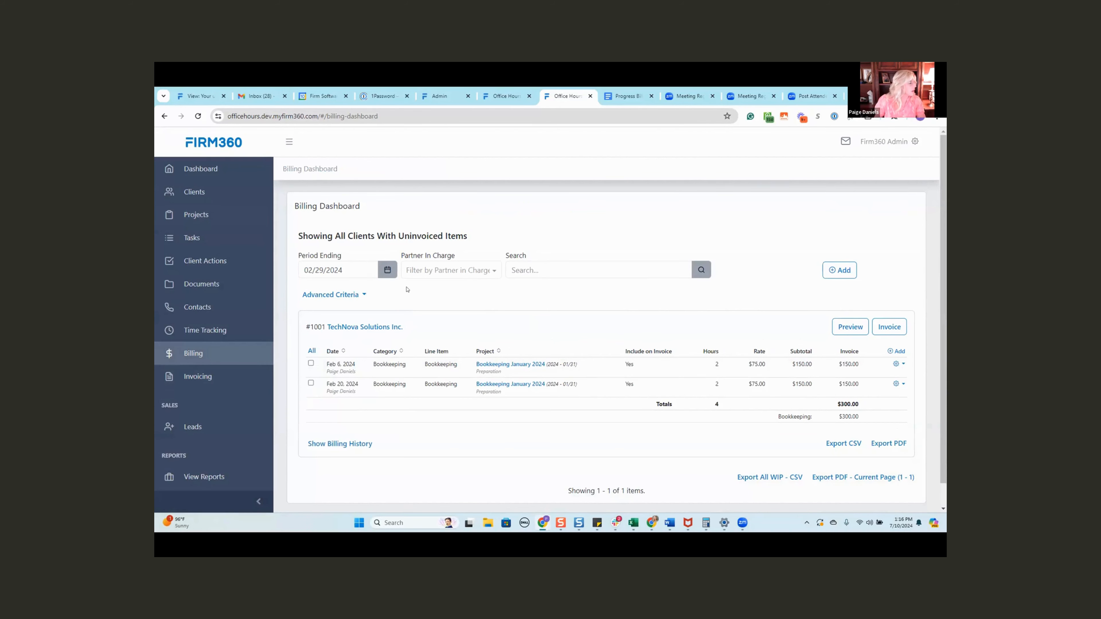
Set the billing dashboard's period ending to 03/31/2024 and review TechNova's progress offset beside its time entries
{"action": "left_click", "coordinate": [385, 271]}
{"action": "left_click", "coordinate": [398, 289]}
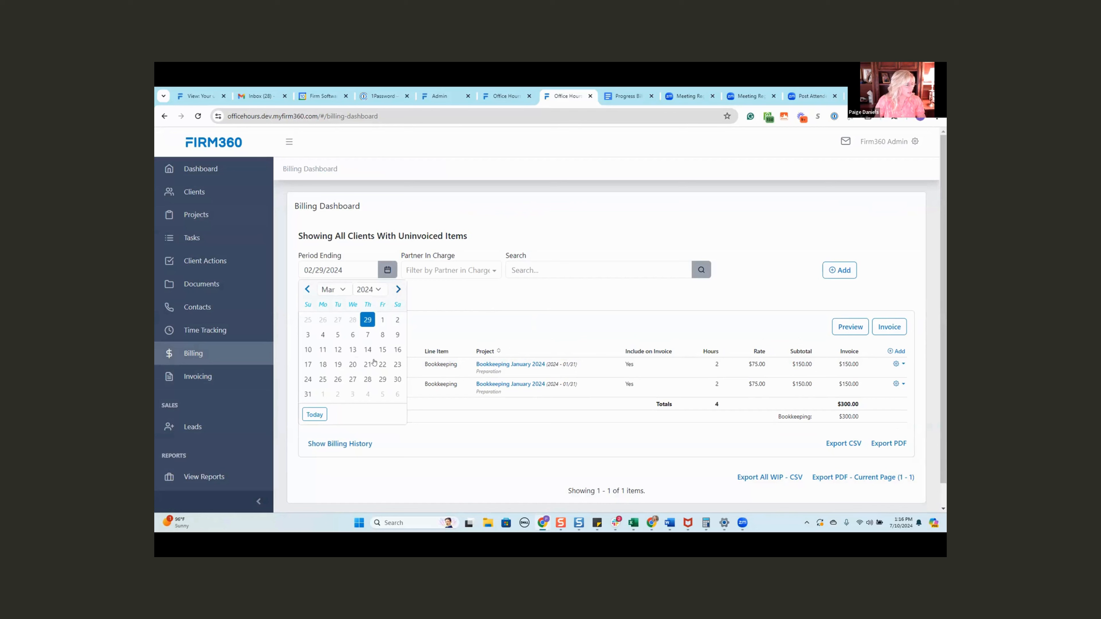
{"action": "left_click", "coordinate": [308, 393]}
{"action": "scroll", "coordinate": [593, 347], "scroll_direction": "down", "scroll_amount": 1}
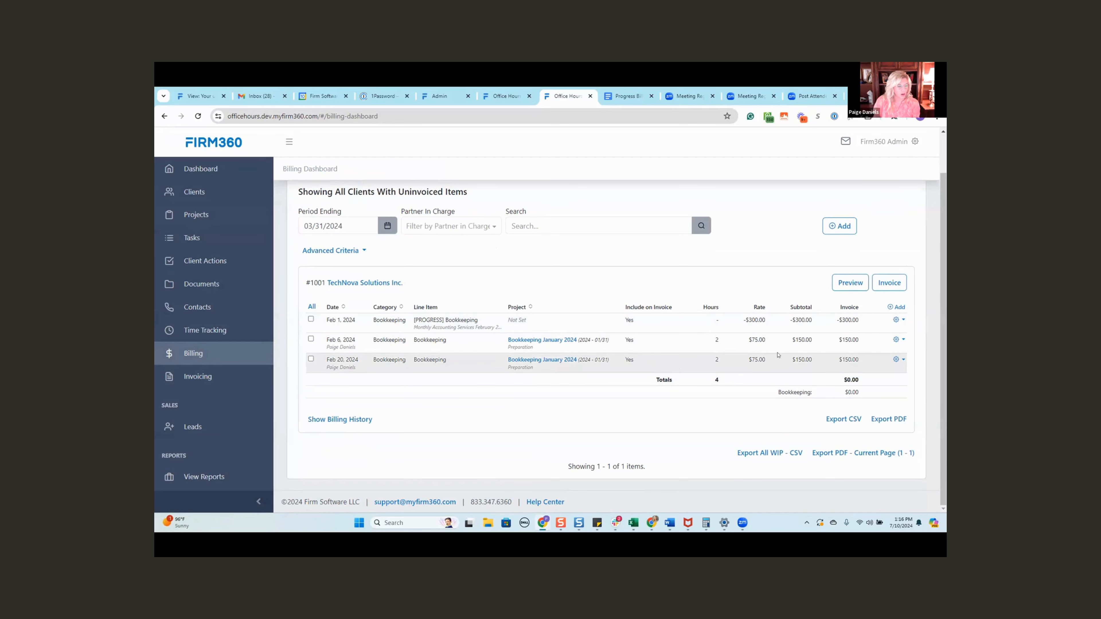
Review the draft invoice for TechNova Solutions with its progress offset and two time entries, and close it without submitting
{"action": "left_click", "coordinate": [877, 286]}
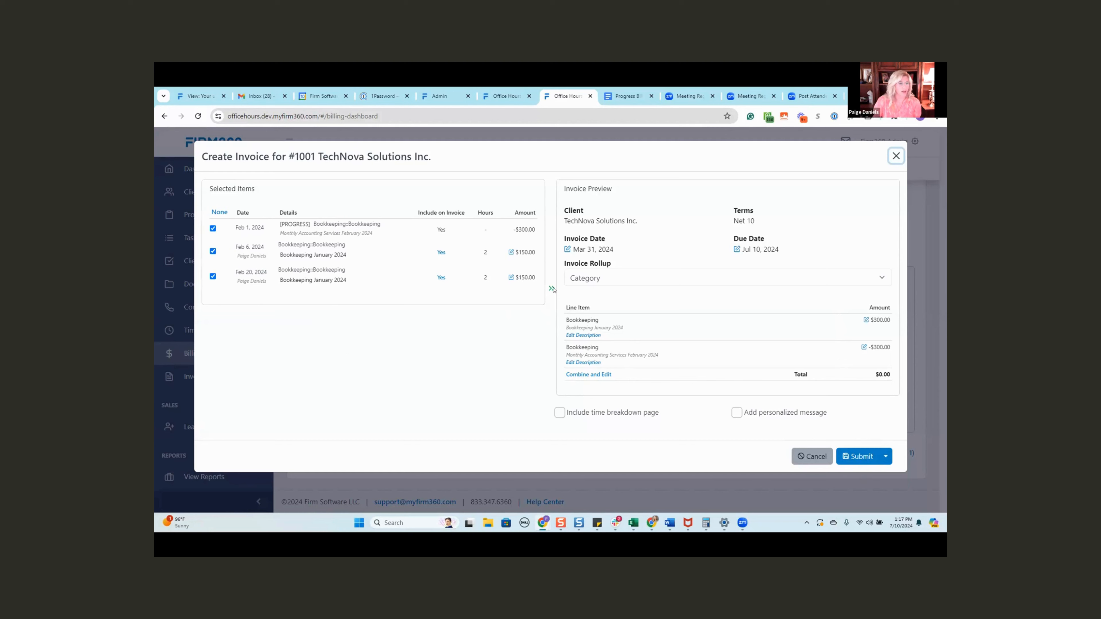
{"action": "left_click", "coordinate": [895, 156]}
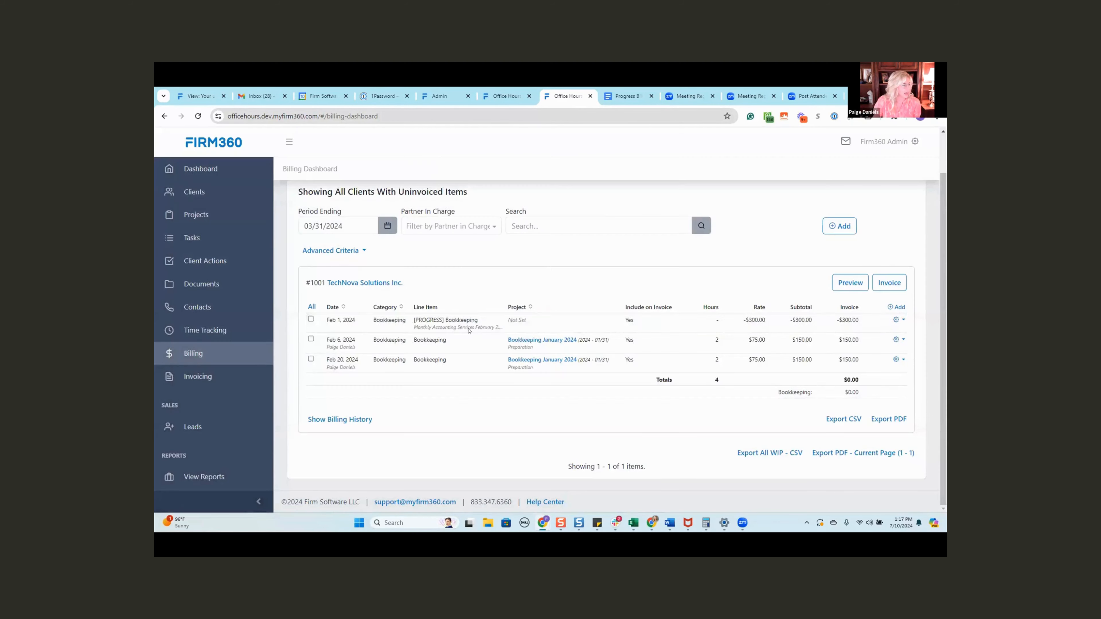
Start a new time entry from TechNova's client billing page for project Bookkeeping January 2024 and assign it to a different staff member
{"action": "left_click", "coordinate": [365, 284]}
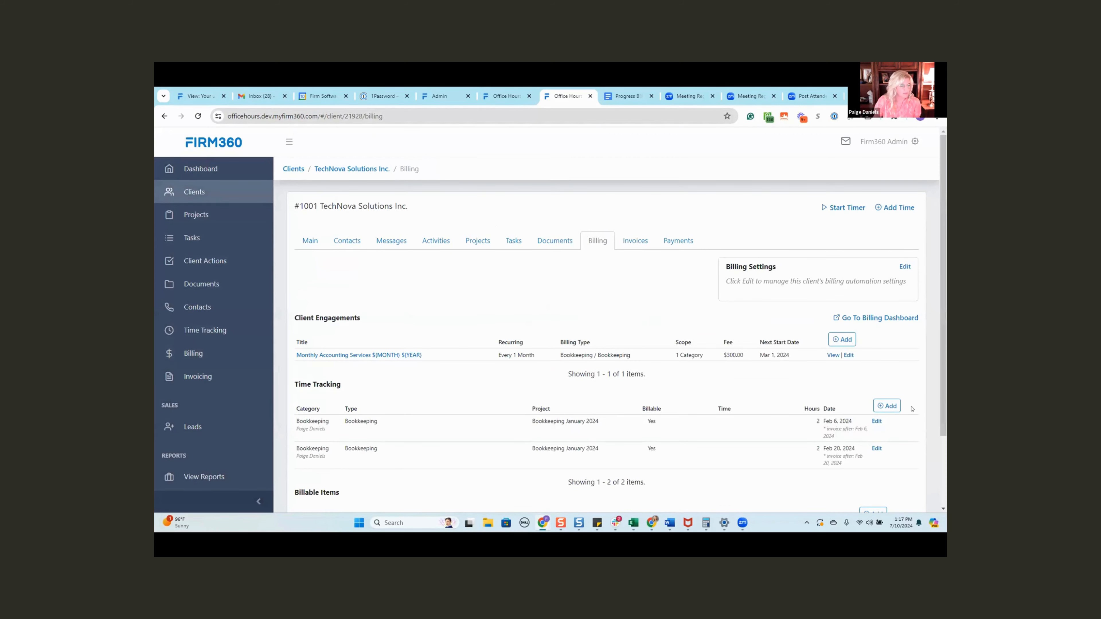
{"action": "left_click", "coordinate": [886, 405]}
{"action": "left_click", "coordinate": [508, 234]}
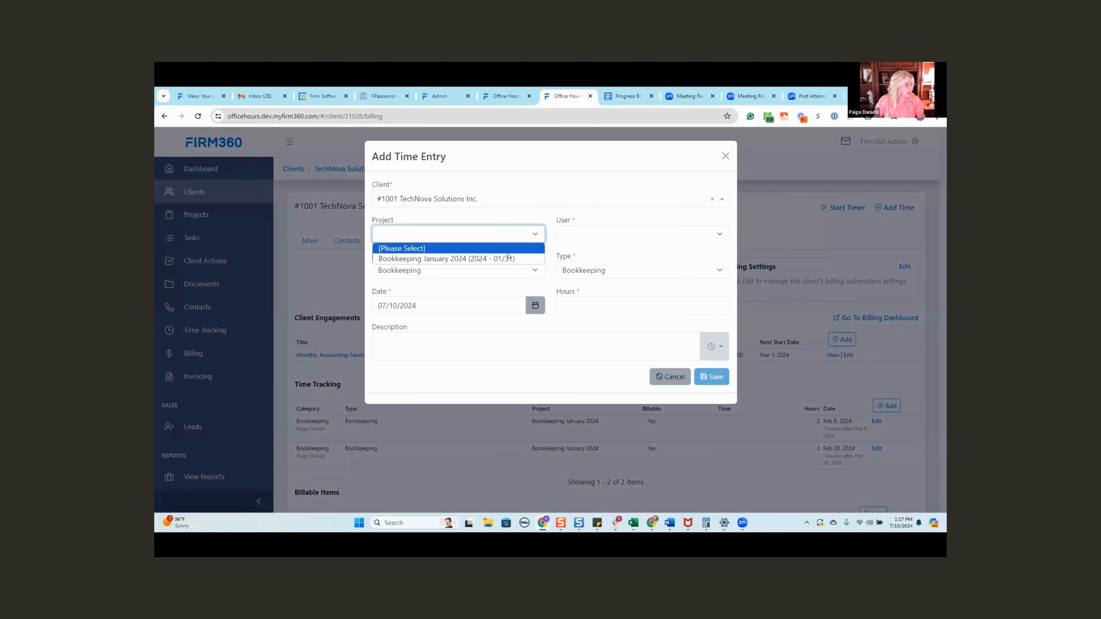
{"action": "left_click", "coordinate": [477, 256]}
{"action": "left_click", "coordinate": [631, 234]}
{"action": "left_click", "coordinate": [623, 259]}
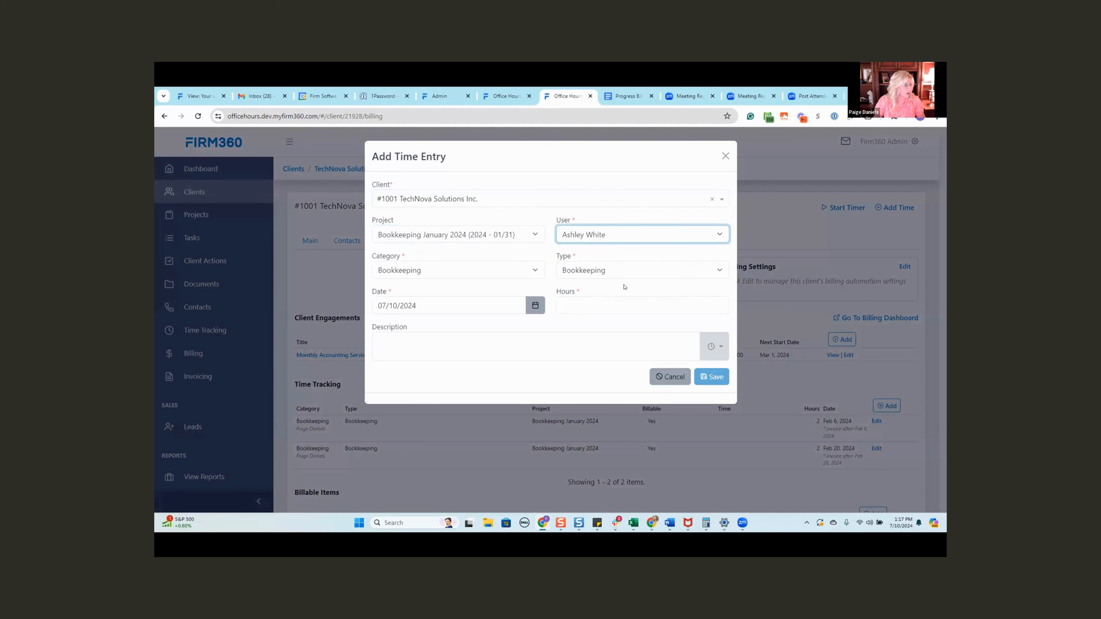
Date the time entry 02/21/2024, enter 1 hour of Bookkeeping, and save it
{"action": "left_click", "coordinate": [535, 306]}
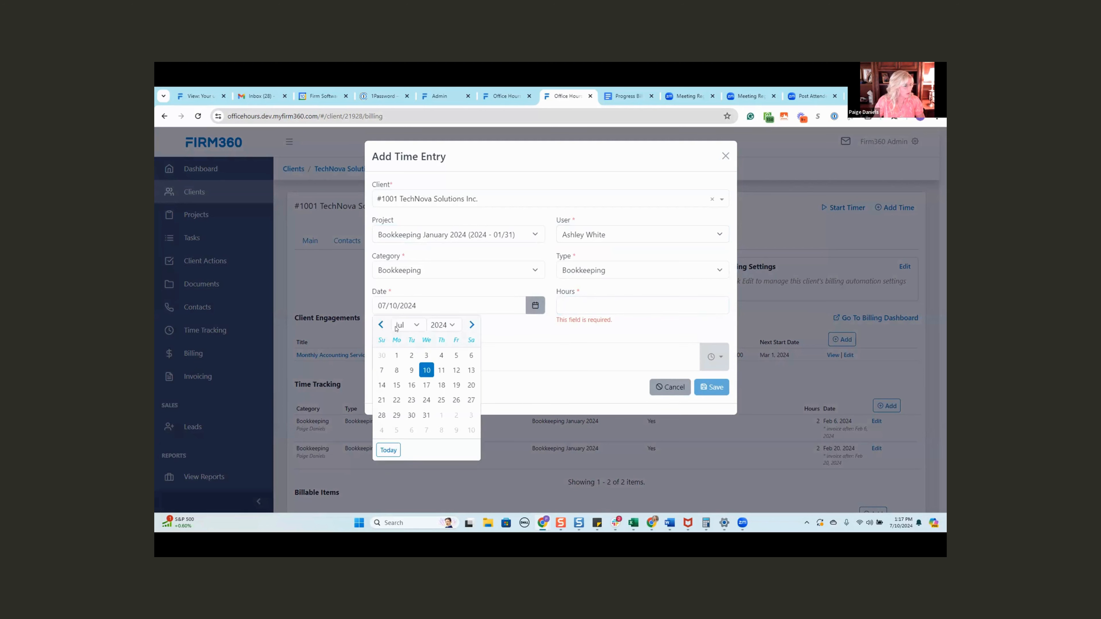
{"action": "left_click", "coordinate": [380, 325]}
{"action": "left_click", "coordinate": [380, 325]}
{"action": "left_click", "coordinate": [379, 325]}
{"action": "left_click", "coordinate": [379, 325]}
{"action": "left_click", "coordinate": [379, 324]}
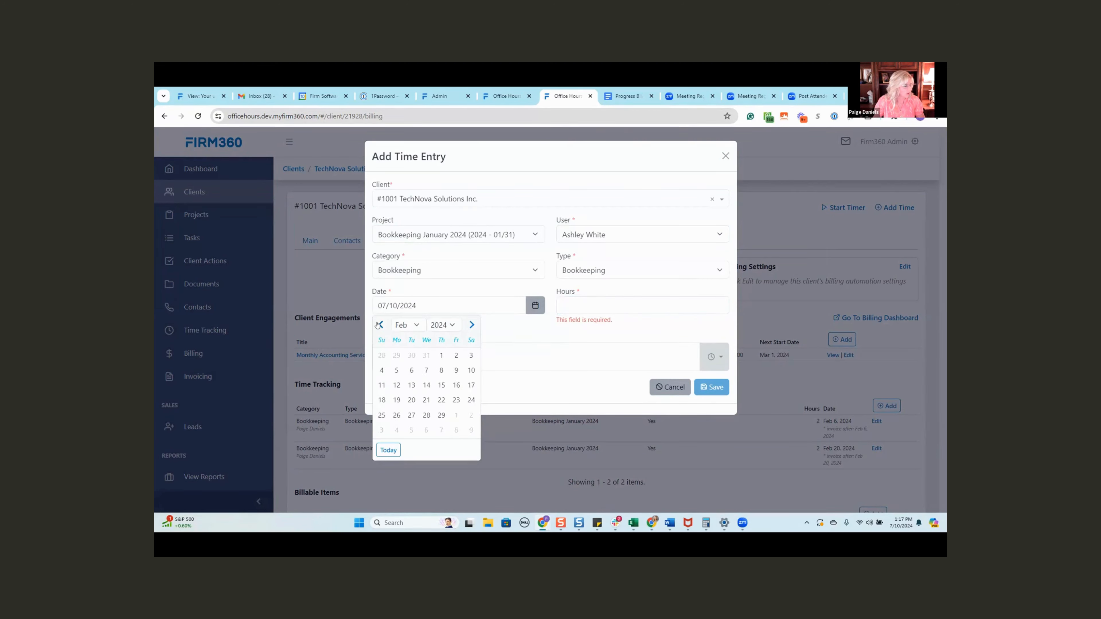
{"action": "left_click", "coordinate": [427, 400]}
{"action": "left_click", "coordinate": [595, 303]}
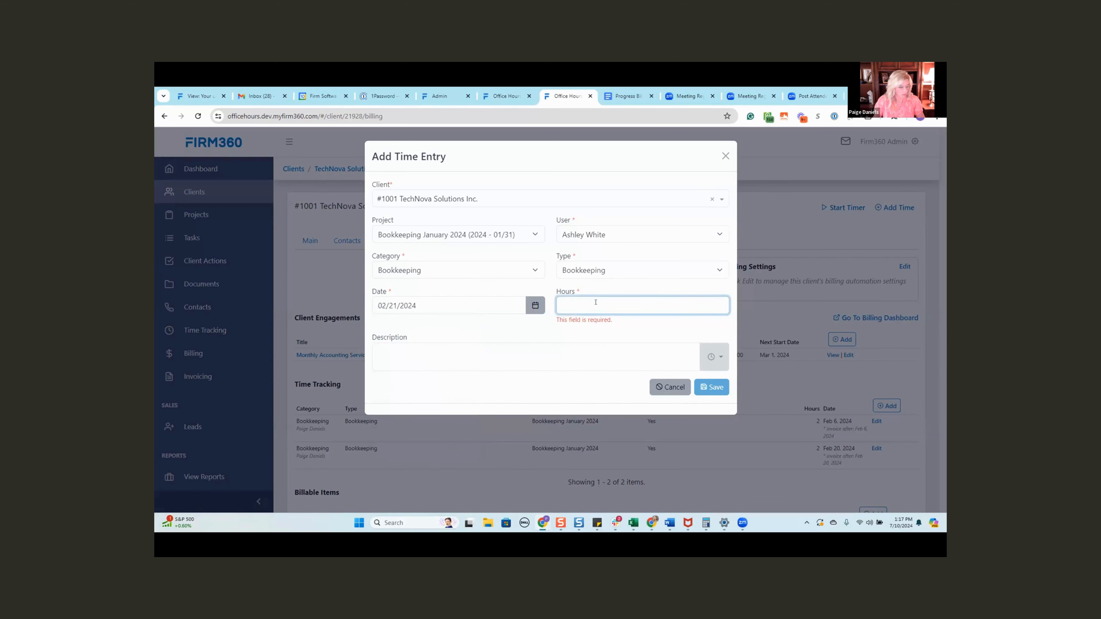
{"action": "type", "text": "1"}
{"action": "left_click", "coordinate": [711, 387]}
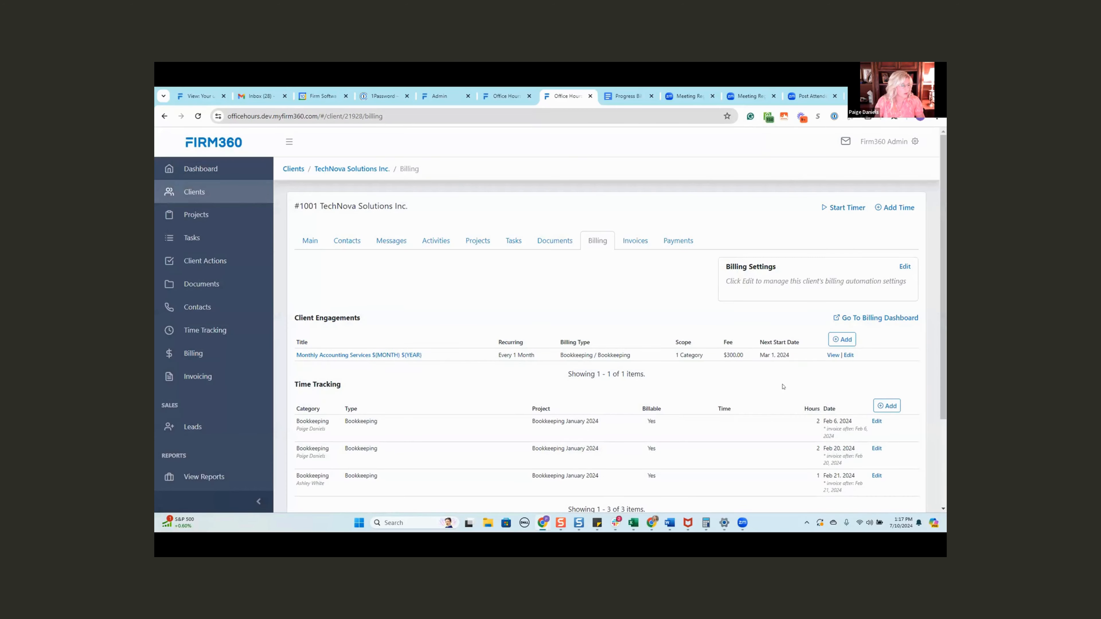
Return to the billing dashboard and set the period ending to 03/31/2024 to show TechNova's uninvoiced items including the new time entry
{"action": "left_click", "coordinate": [226, 347]}
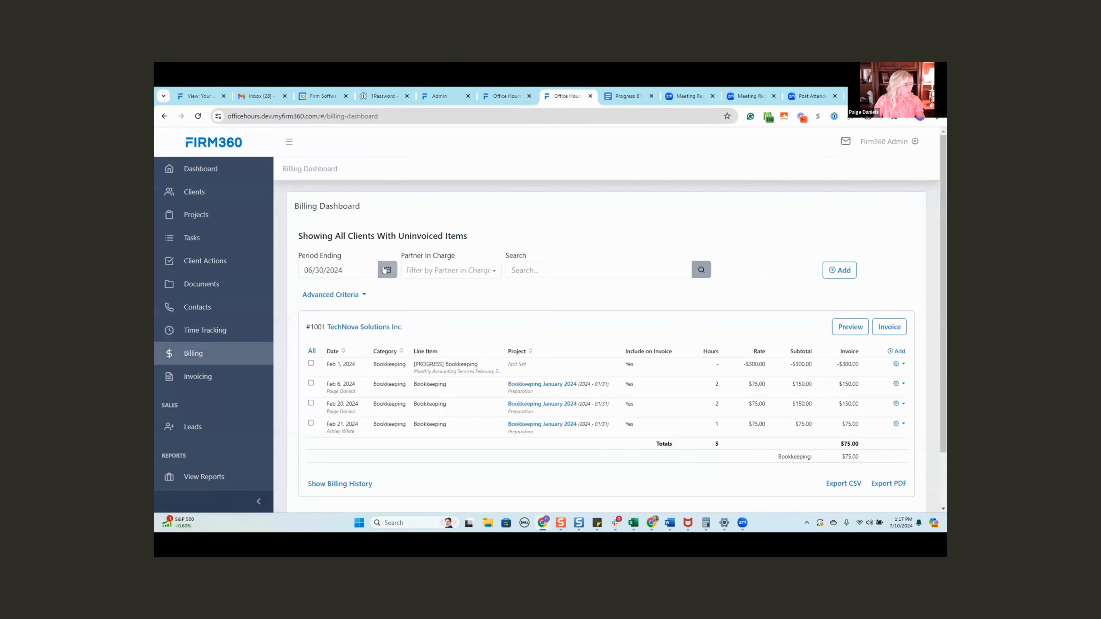
{"action": "left_click", "coordinate": [387, 269]}
{"action": "left_click", "coordinate": [307, 289]}
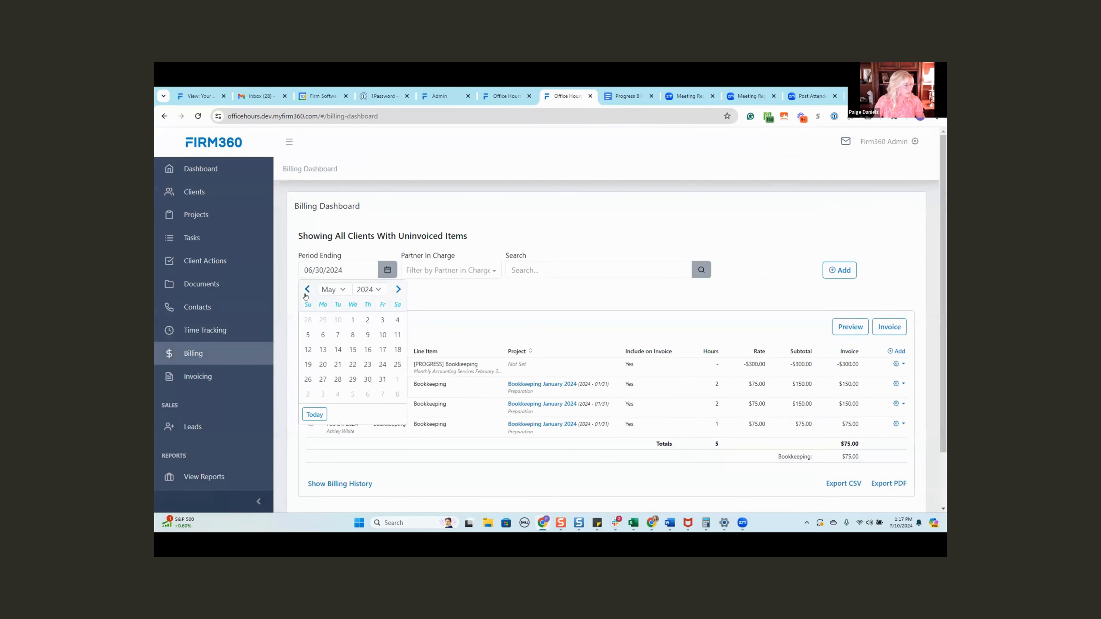
{"action": "left_click", "coordinate": [307, 289]}
{"action": "left_click", "coordinate": [308, 289]}
{"action": "left_click", "coordinate": [308, 395]}
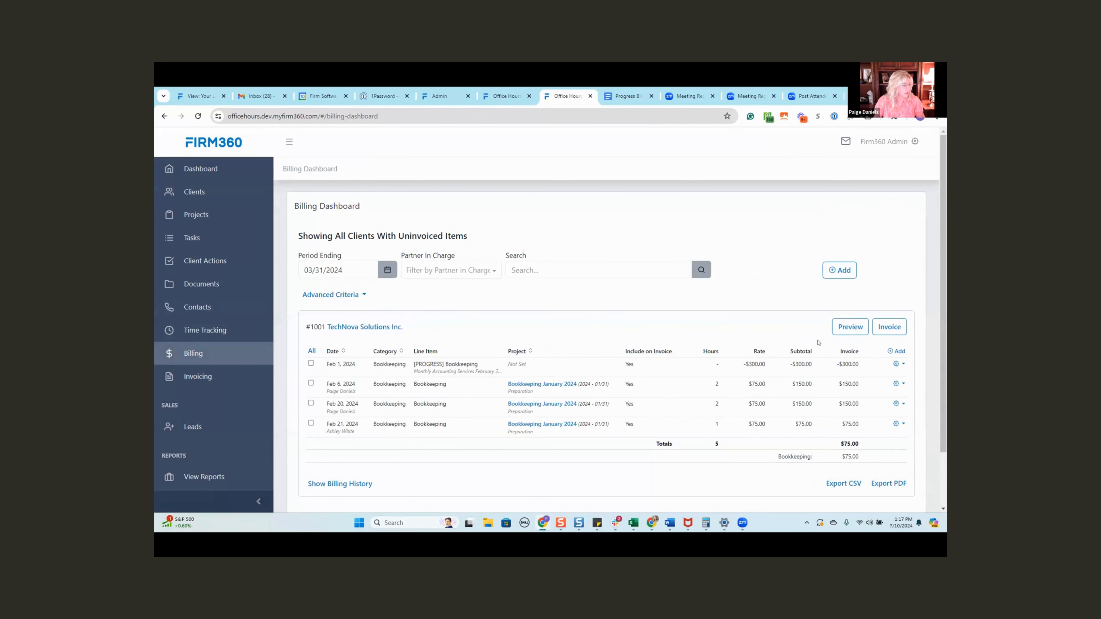
Create TechNova's invoice from the progress offset and all three time entries, keep the time line amount at 375, and submit it
{"action": "left_click", "coordinate": [893, 325]}
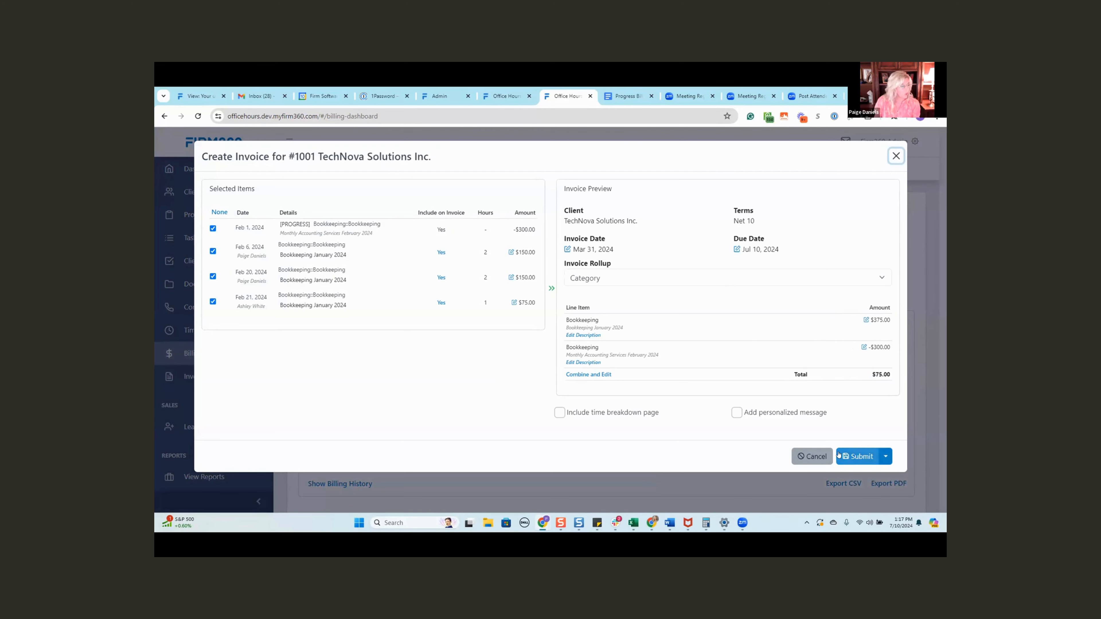
{"action": "left_click", "coordinate": [865, 319]}
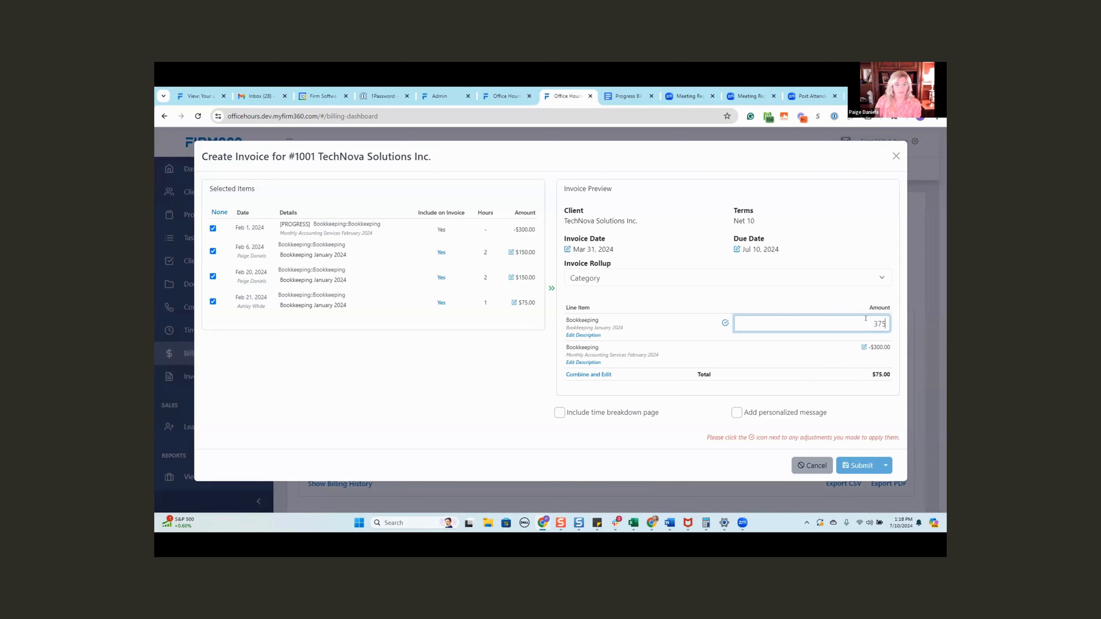
{"action": "left_click", "coordinate": [725, 322]}
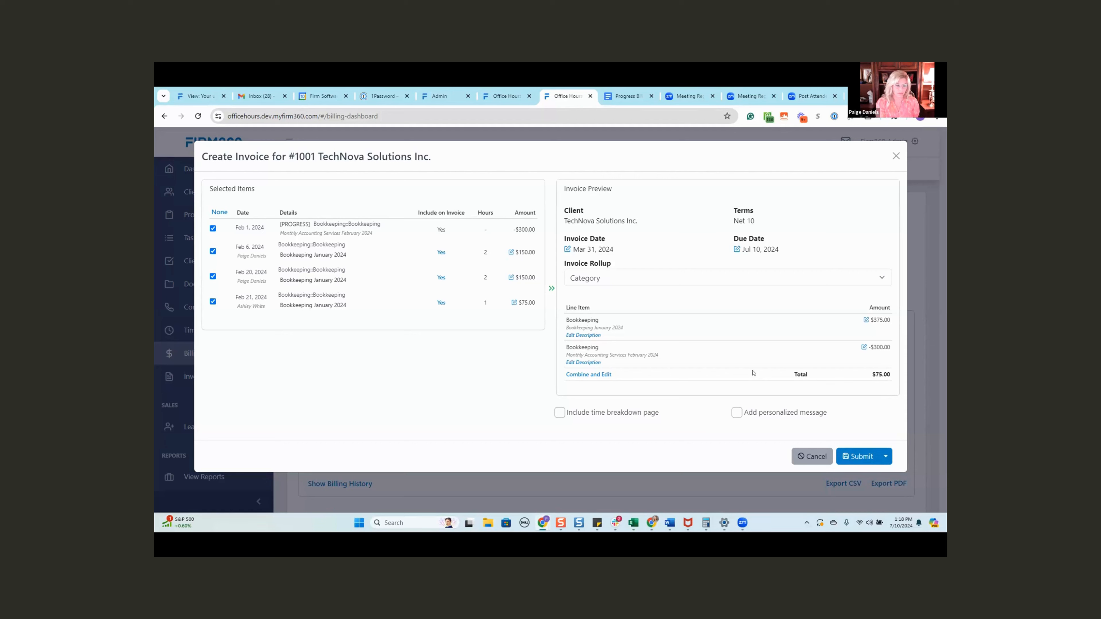
{"action": "left_click", "coordinate": [860, 456]}
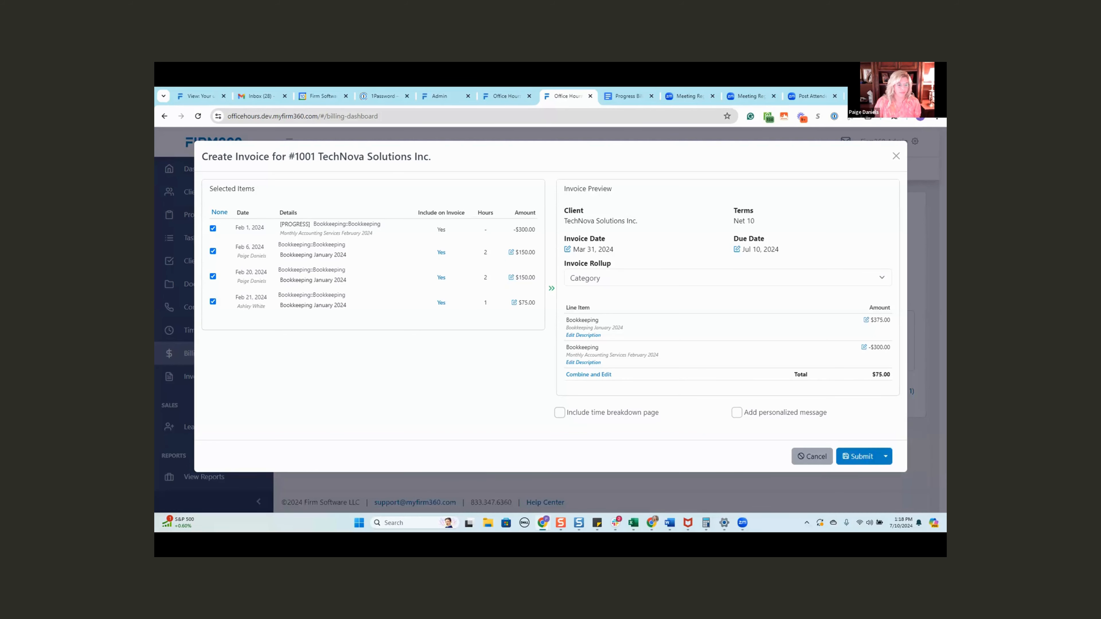